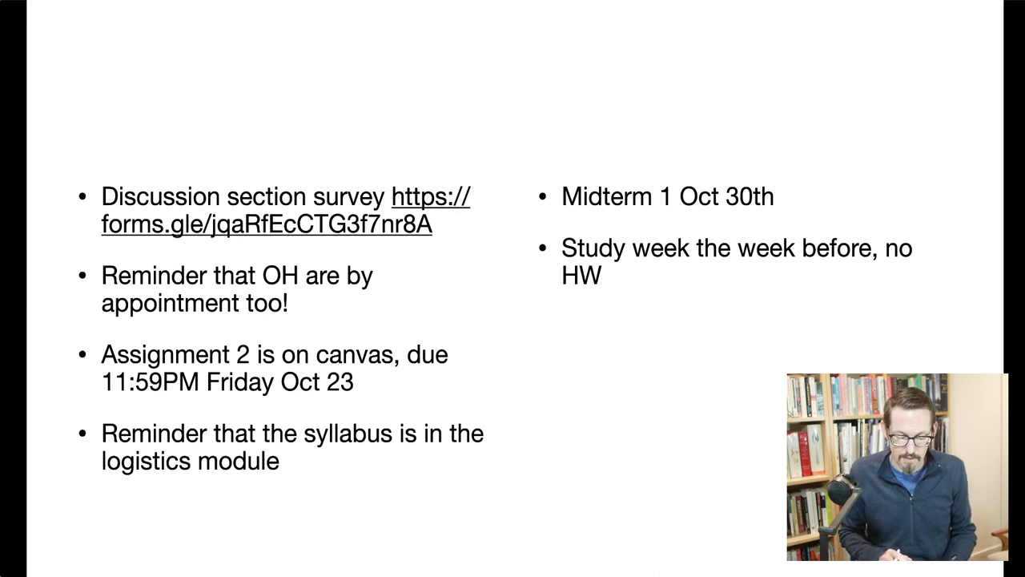
# Advance the Keynote lecture to the Gradient descent animation slide, then switch to the Colab notebook
pyautogui.press('Right')
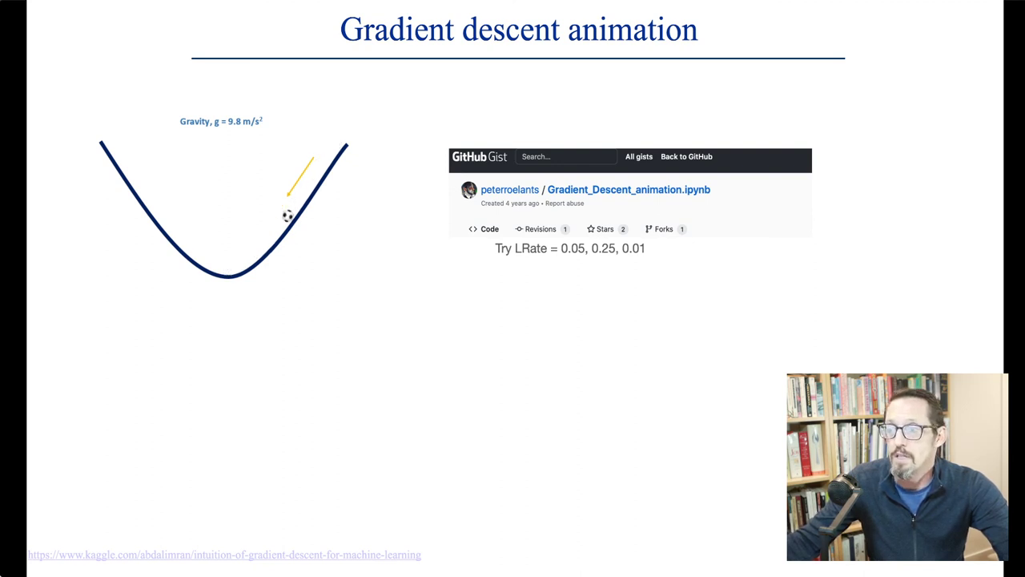
pyautogui.press('super+Tab')
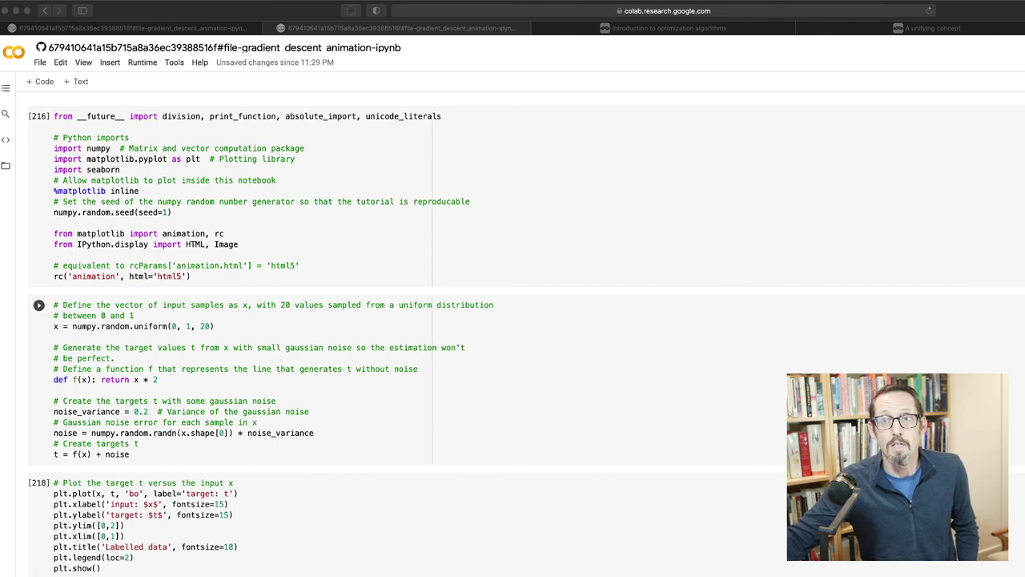
# Rerun the imports, sample-generation and Labelled data plot cells to redraw the scatter with fresh random points
pyautogui.press('super+Tab')
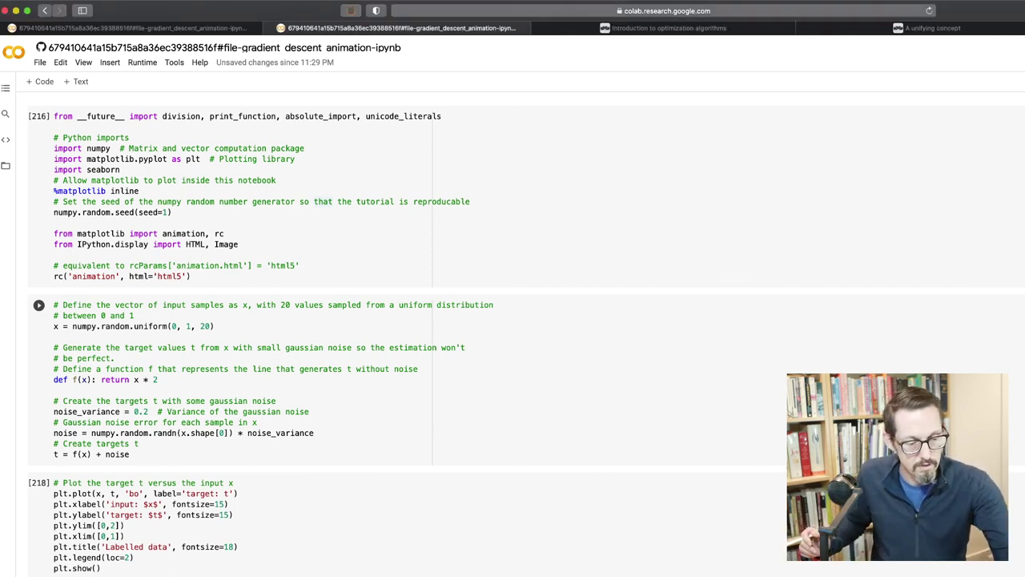
pyautogui.click(481, 201)
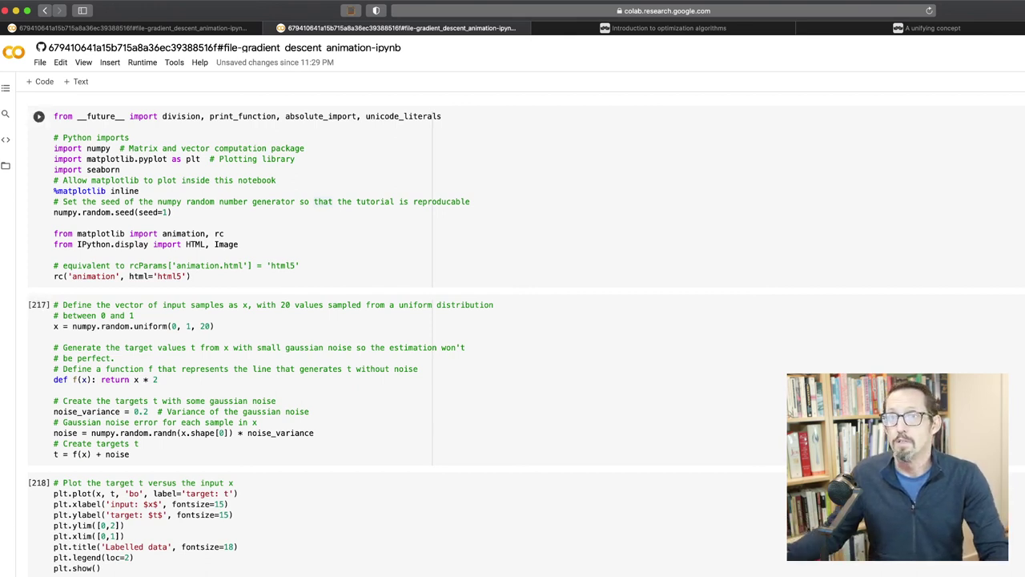
pyautogui.hotkey('shift', 'Return')
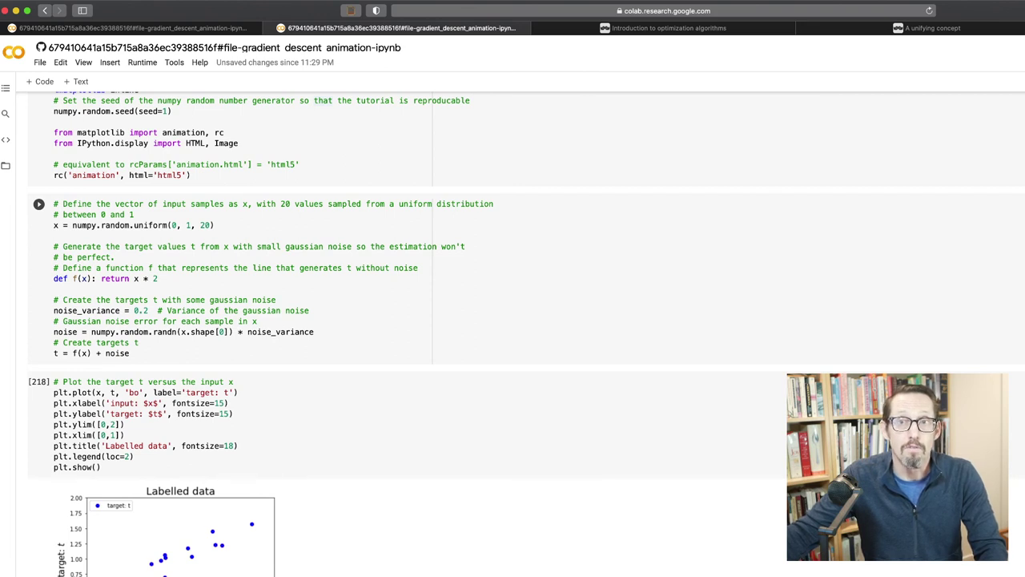
pyautogui.hotkey('shift', 'Return')
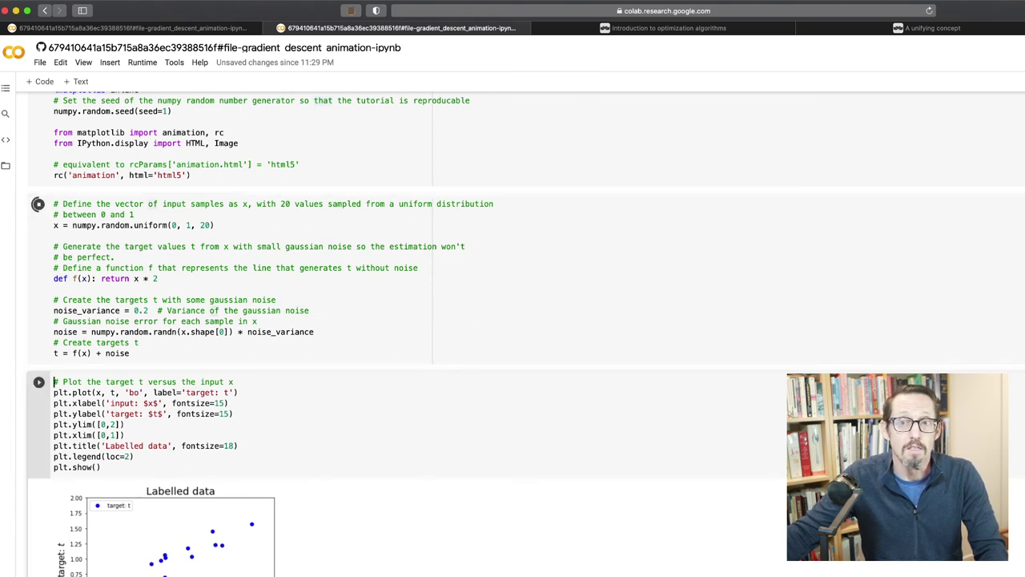
pyautogui.hotkey('shift', 'Return')
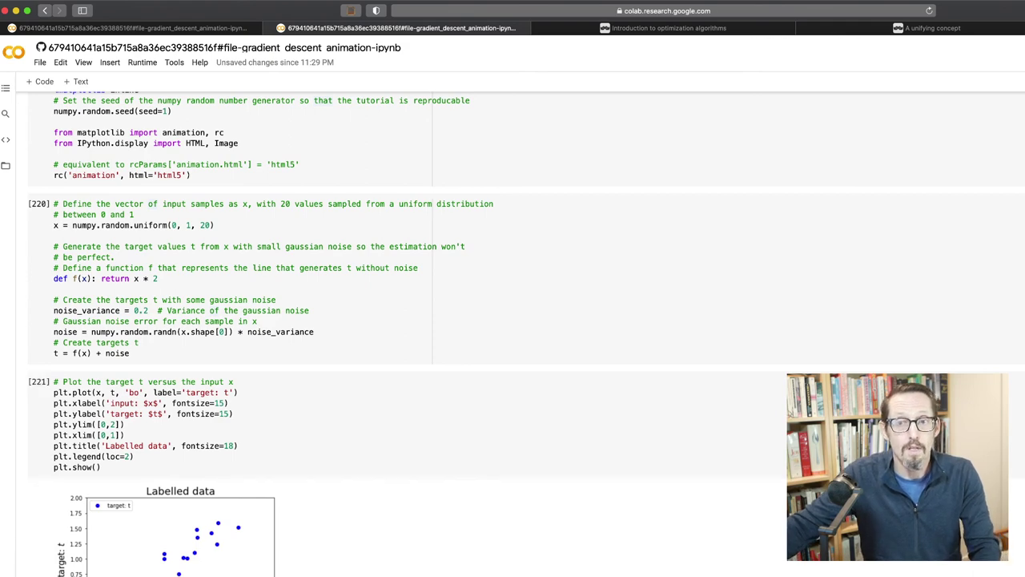
# Run the cell defining nn(x, w) = x * w and the squared-error cost, then plot the cost curve
pyautogui.scroll(-1, 528, 336)
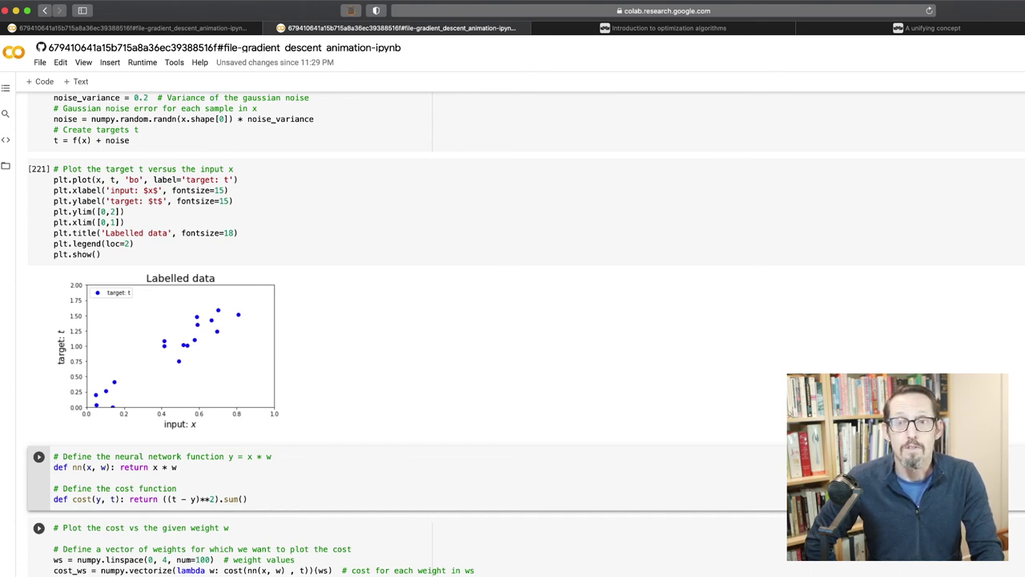
pyautogui.hotkey('shift', 'Return')
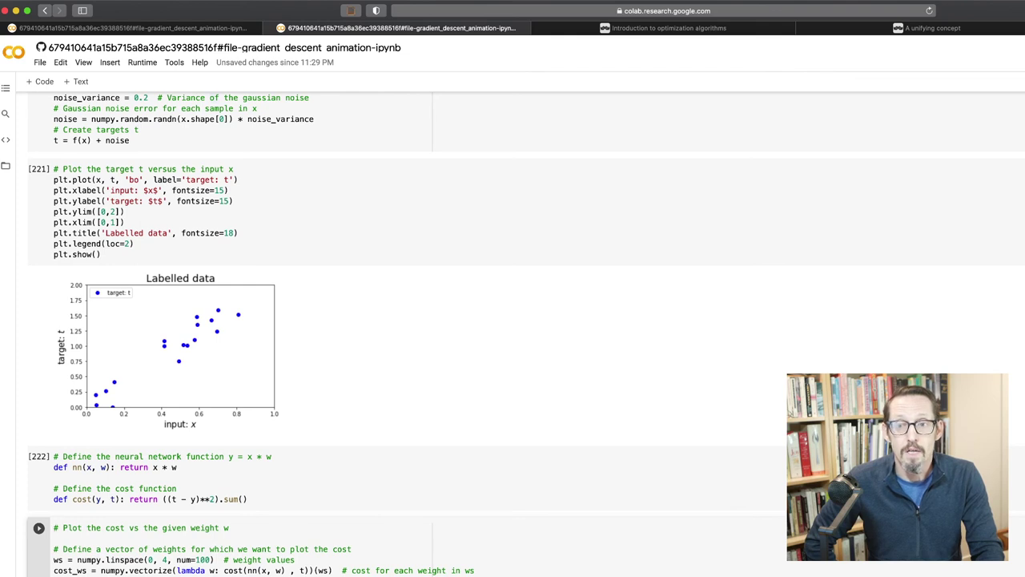
pyautogui.hotkey('shift', 'Return')
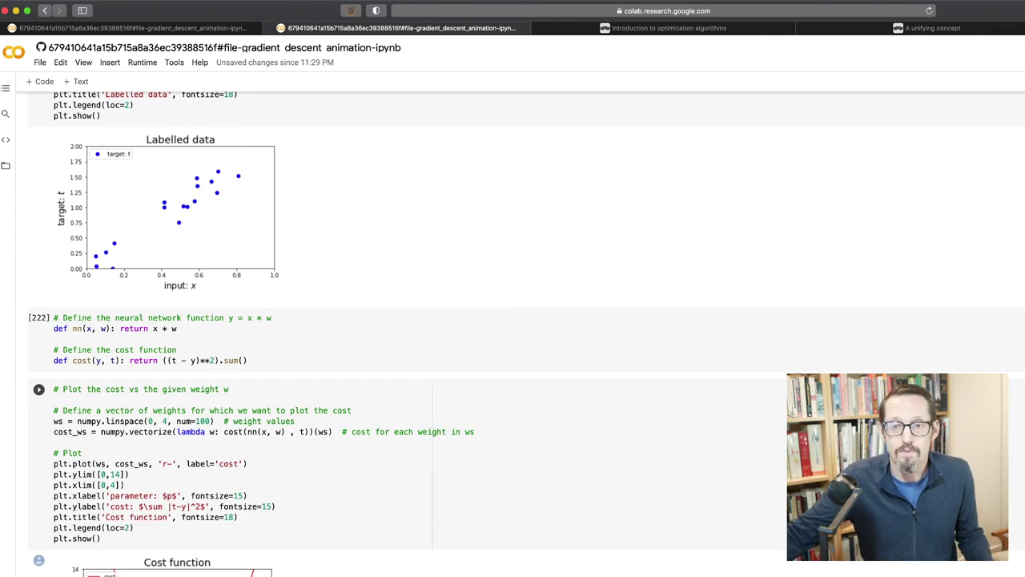
# Run the gradient descent cell: 11 weight updates from w = 0.3 with learning rate 0.05
pyautogui.scroll(-10, 513, 320)
pyautogui.scroll(-7, 512, 320)
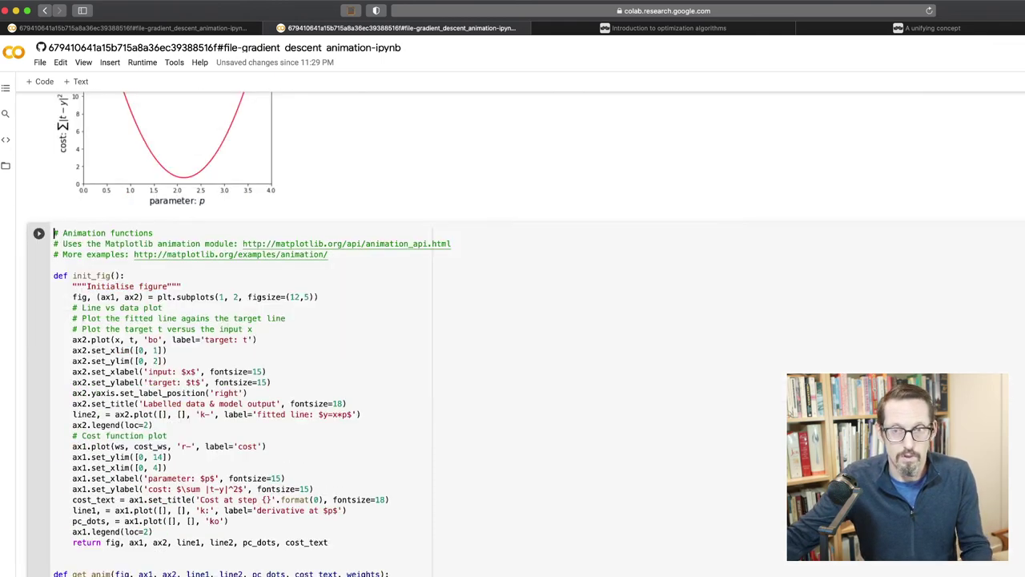
pyautogui.scroll(2, 512, 321)
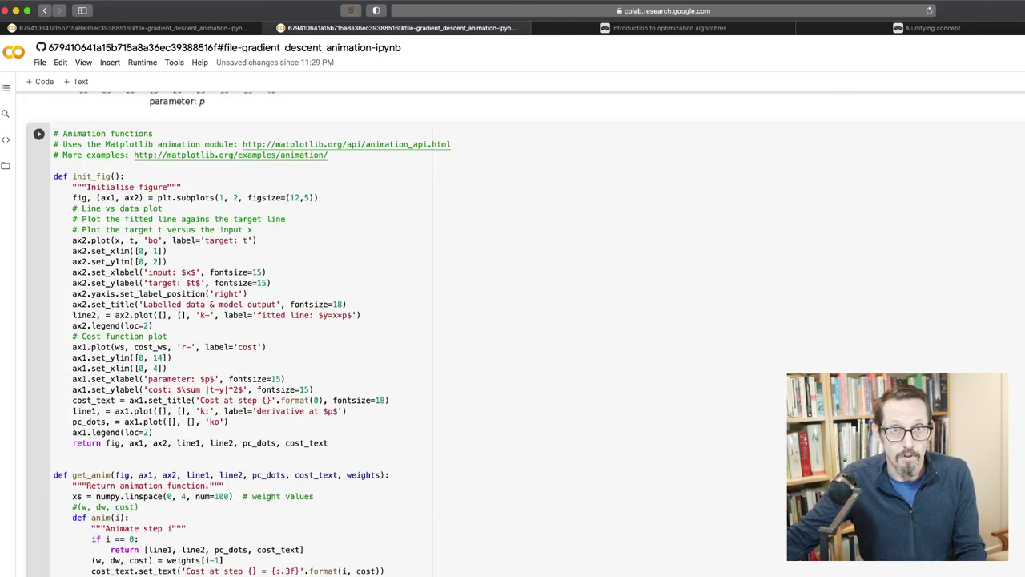
pyautogui.click(54, 134)
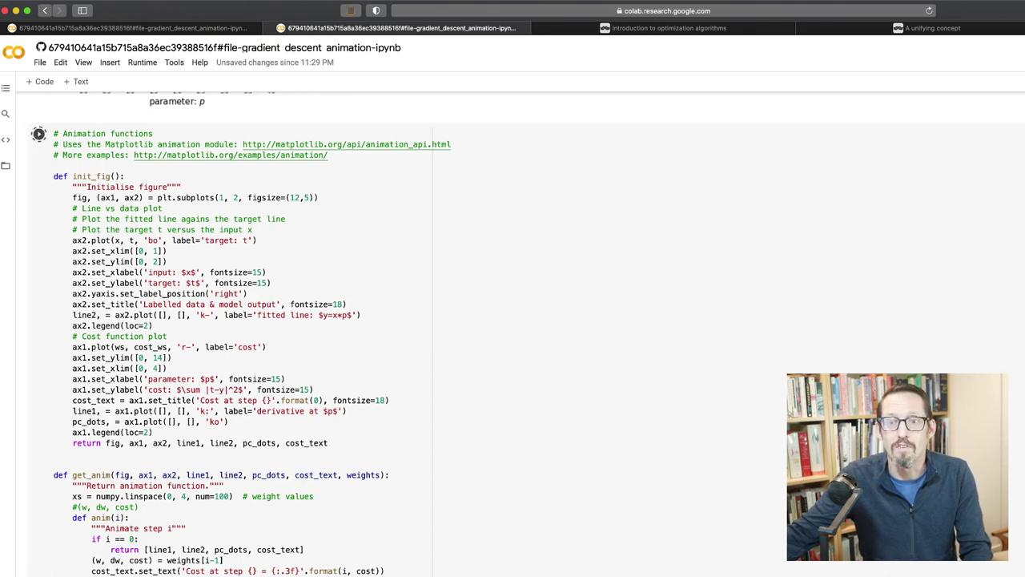
pyautogui.scroll(-8, 512, 334)
pyautogui.scroll(-1, 228, 334)
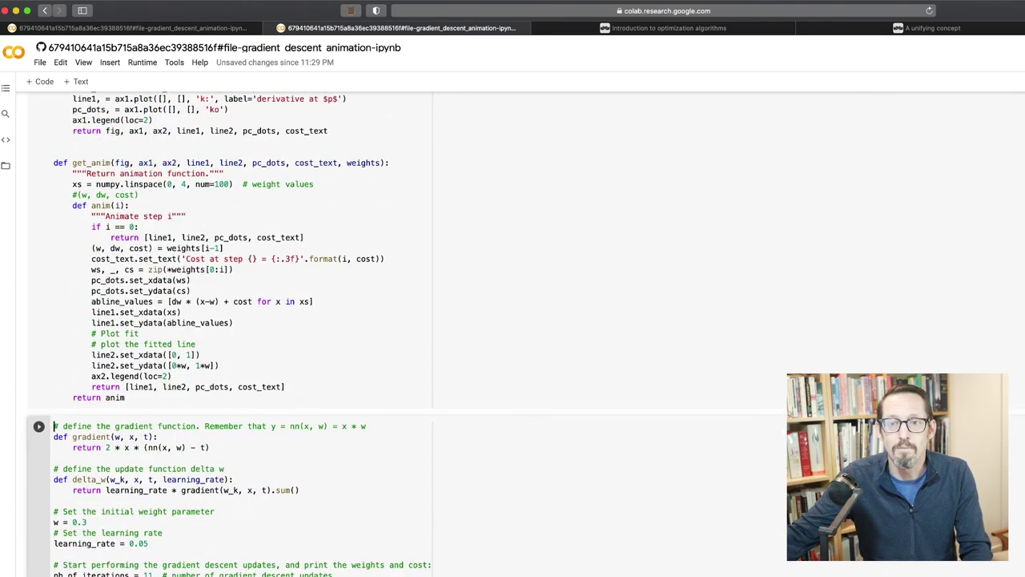
pyautogui.scroll(-1, 228, 334)
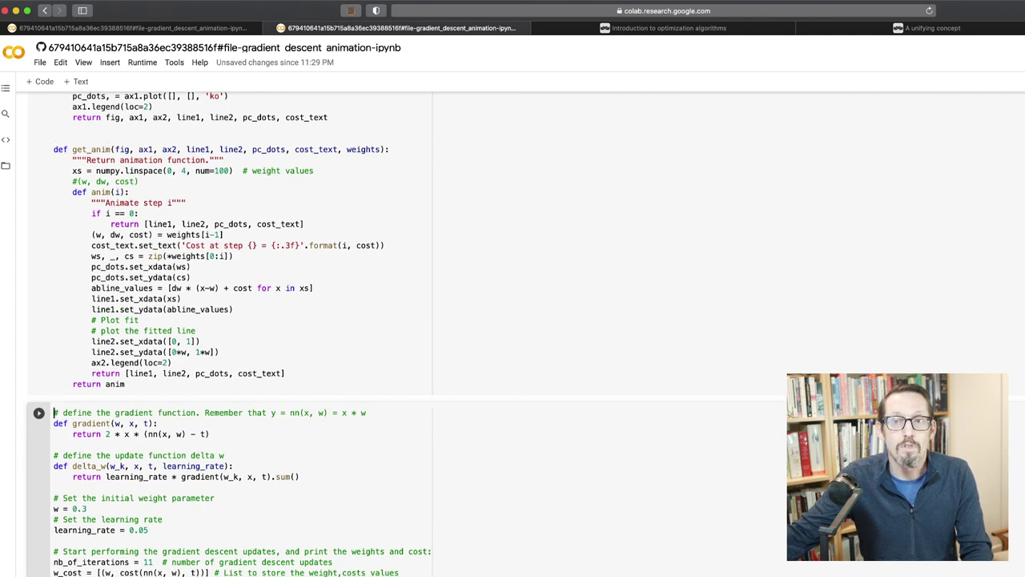
pyautogui.scroll(-3, 228, 334)
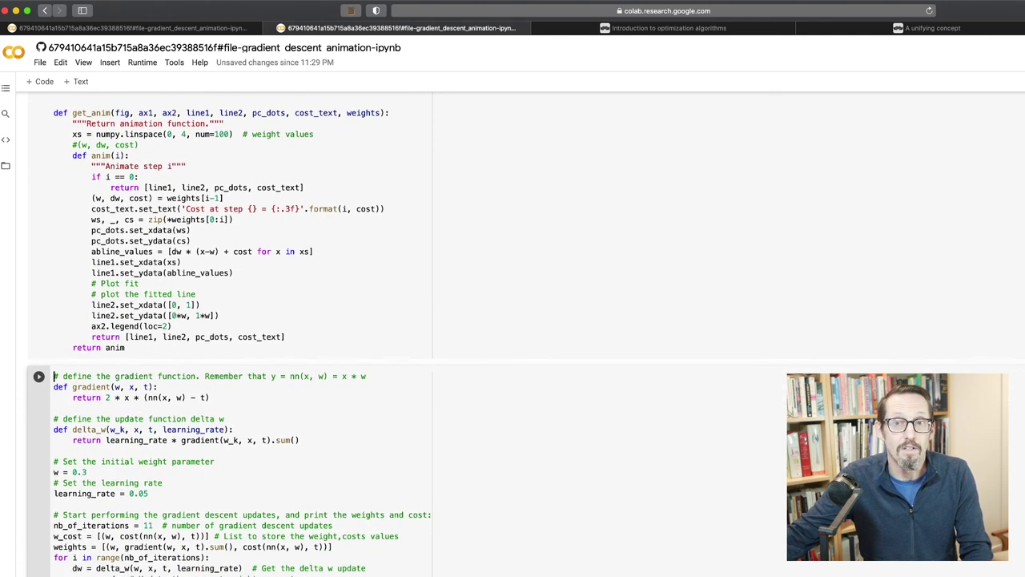
pyautogui.scroll(-1, 229, 334)
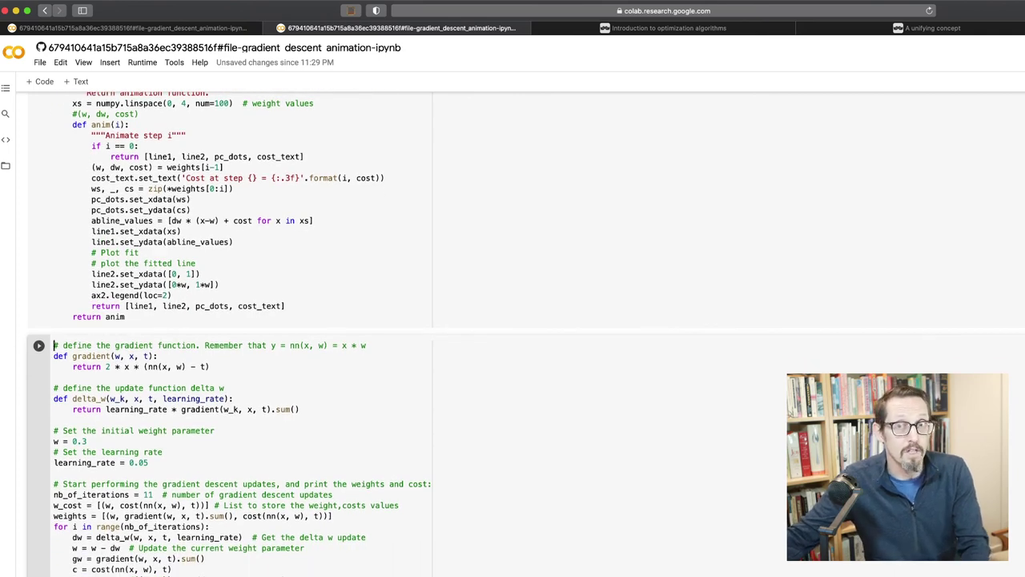
pyautogui.scroll(-3, 228, 334)
pyautogui.scroll(-1, 228, 334)
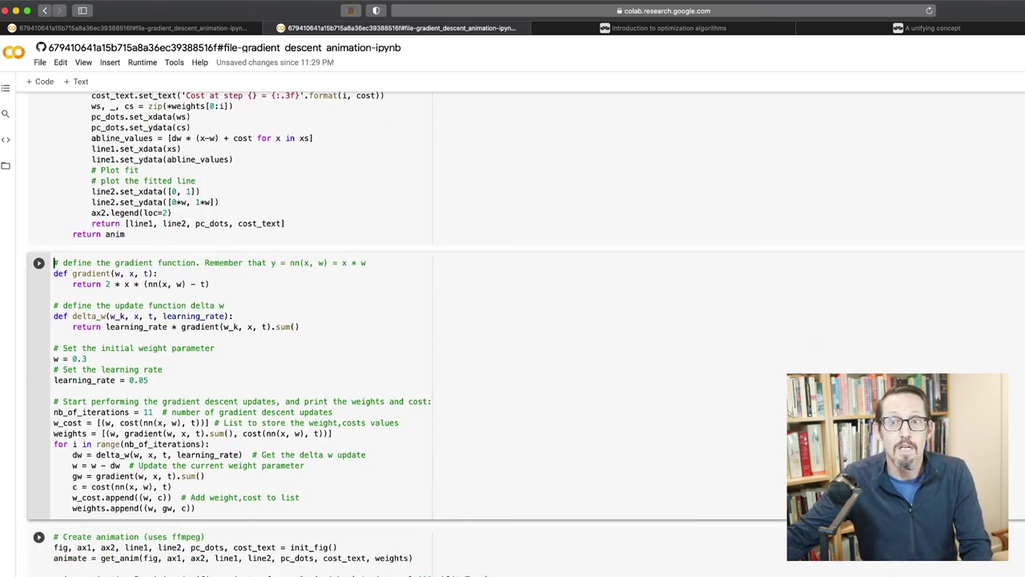
pyautogui.hotkey('shift', 'Return')
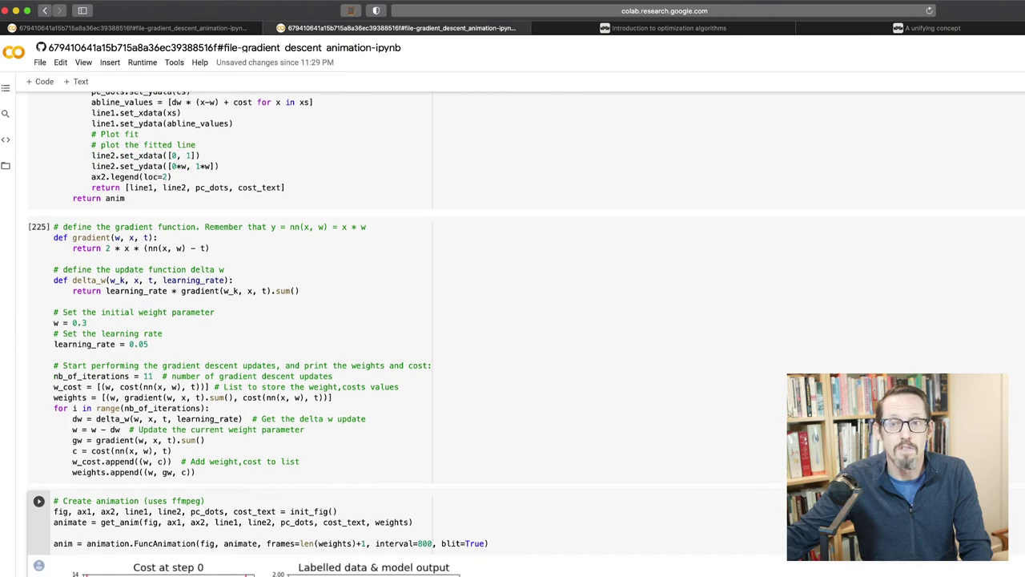
# Create and display the cost-descent and line-fit animation, then return to the Gradient descent animation slide
pyautogui.hotkey('shift', 'Return')
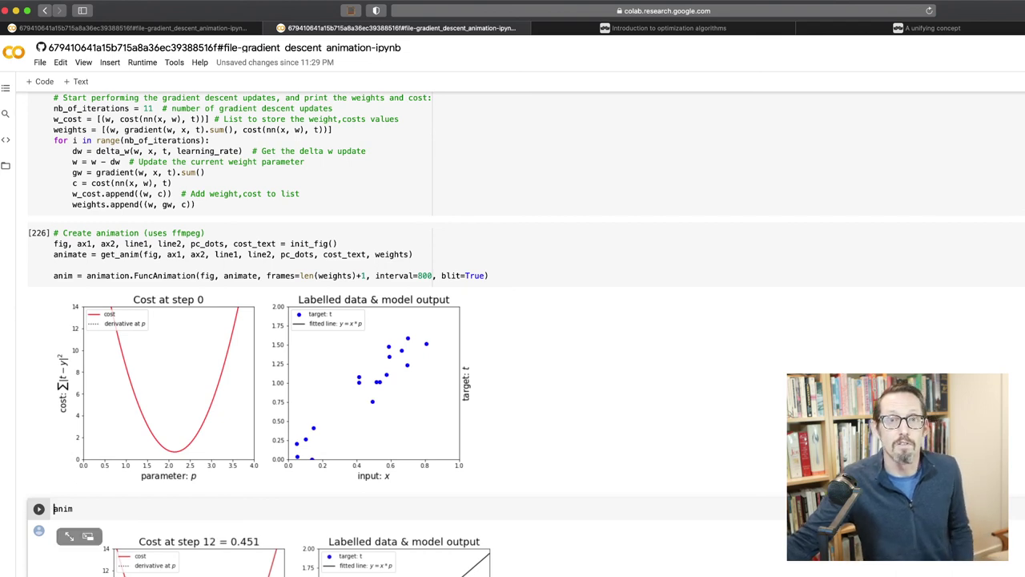
pyautogui.click(54, 508)
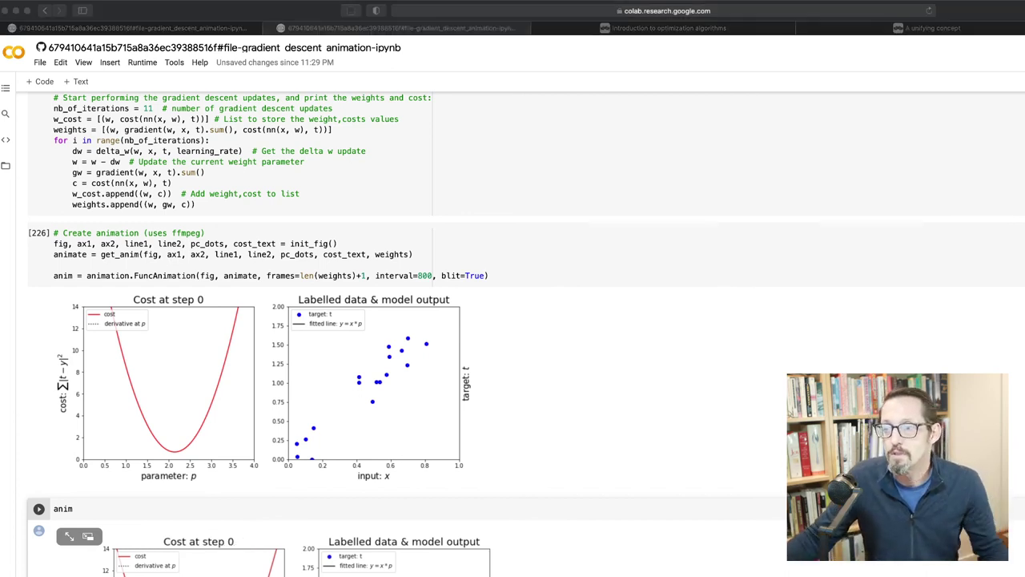
pyautogui.press('super+Tab')
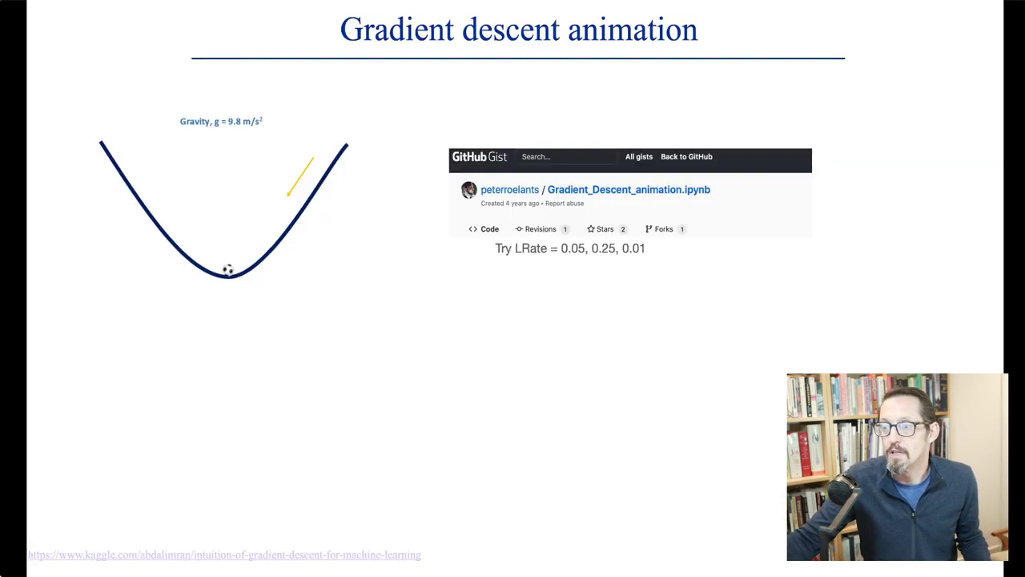
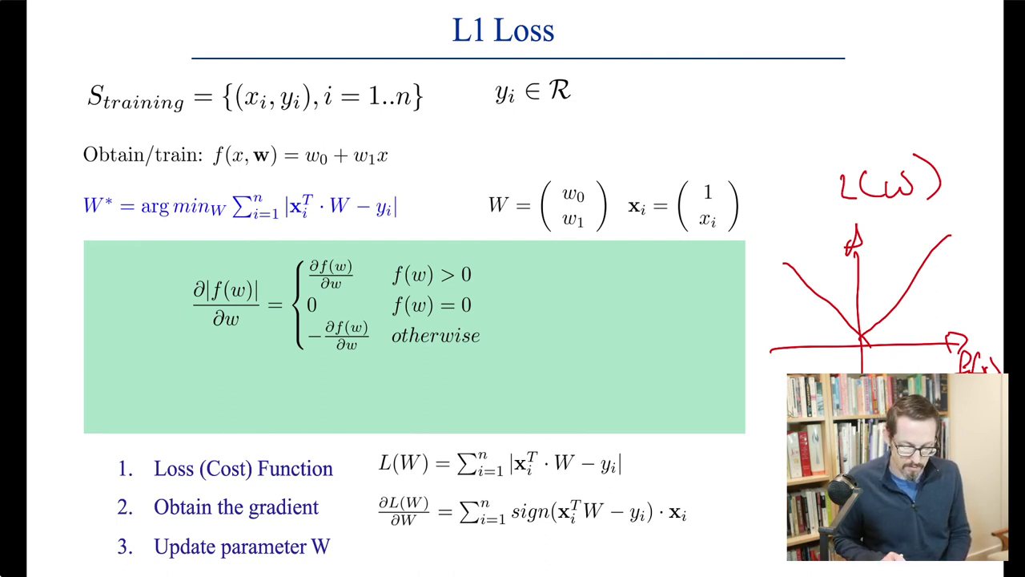
# Advance the L1 Loss slide to show the derivative as sign(f(w)) times ∂f(w)/∂w
pyautogui.press('Right')
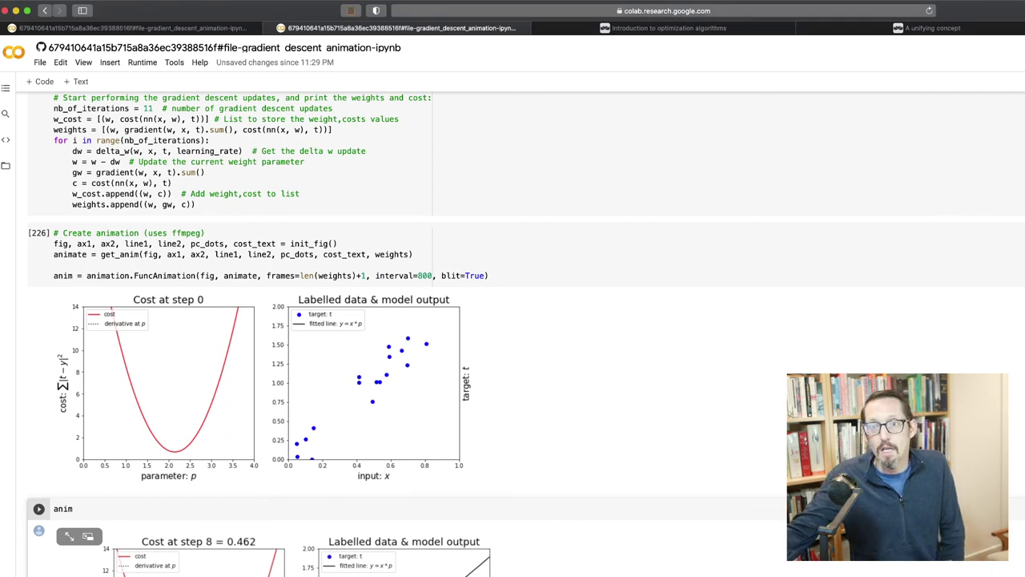
pyautogui.scroll(-2, 526, 334)
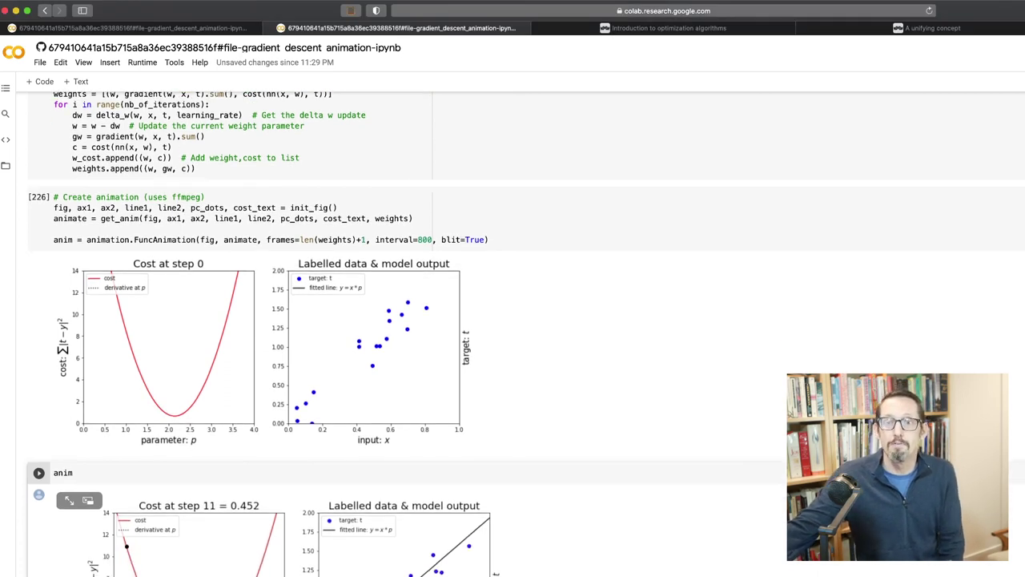
pyautogui.scroll(3, 525, 334)
pyautogui.scroll(-3, 525, 334)
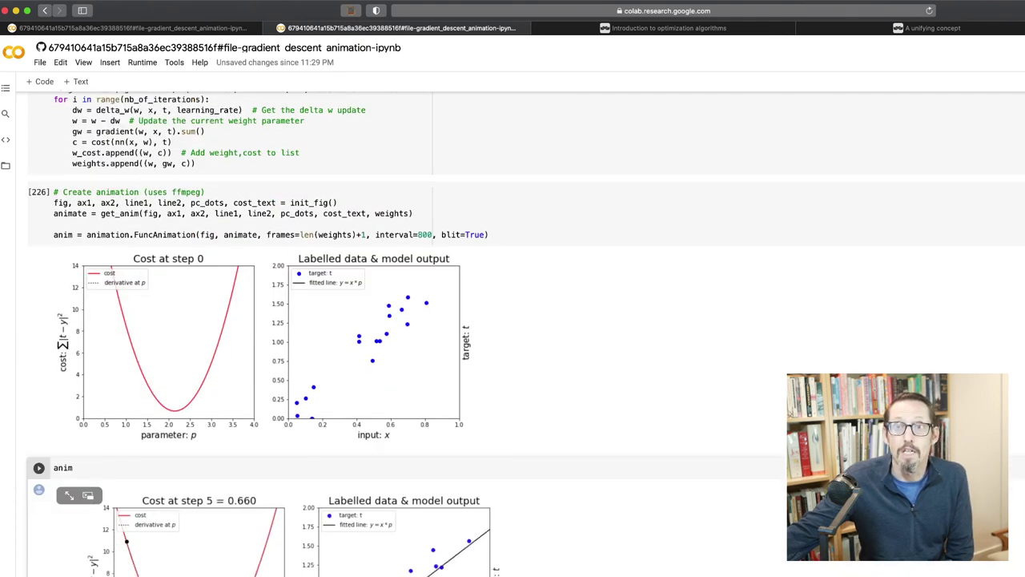
pyautogui.scroll(8, 513, 336)
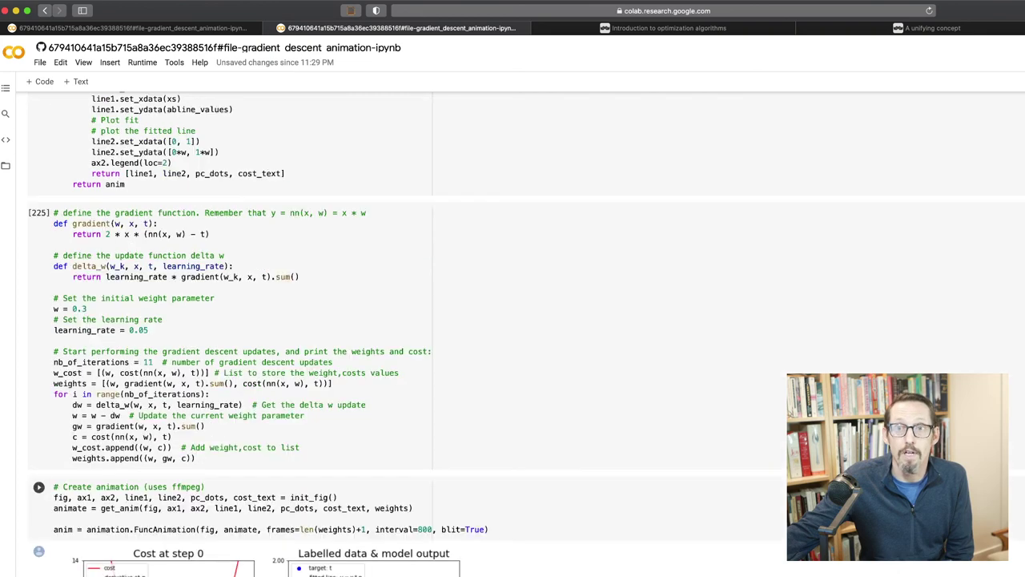
pyautogui.scroll(6, 513, 337)
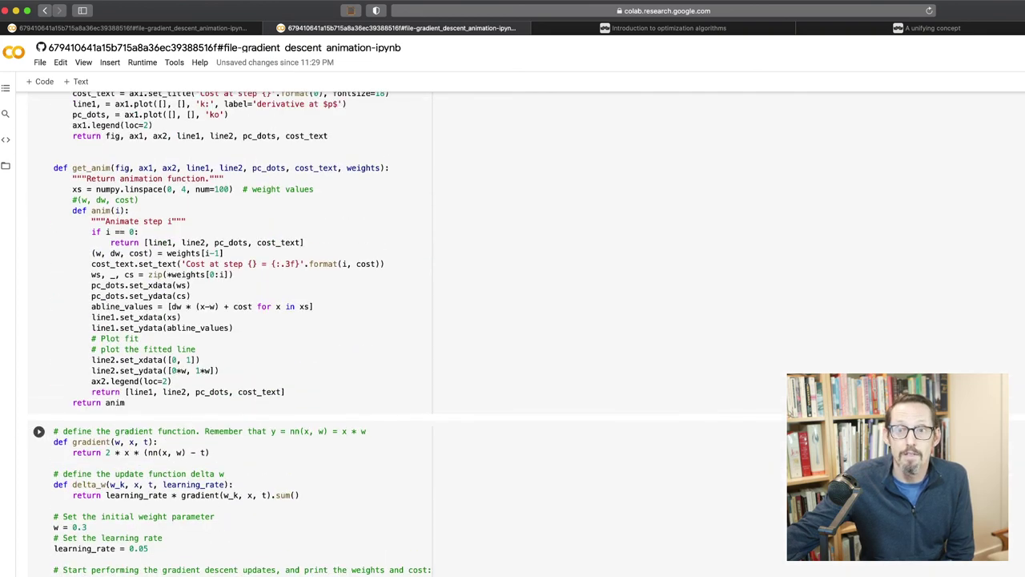
pyautogui.scroll(1, 512, 337)
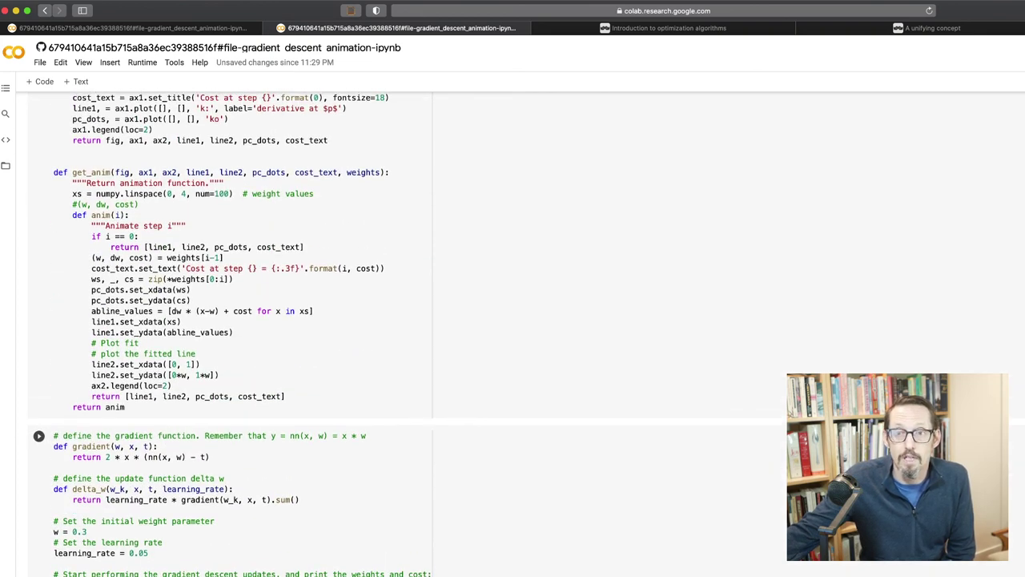
# Change learning_rate from 0.05 to 0.25 and rerun the gradient descent and Create animation cells
pyautogui.click(148, 553)
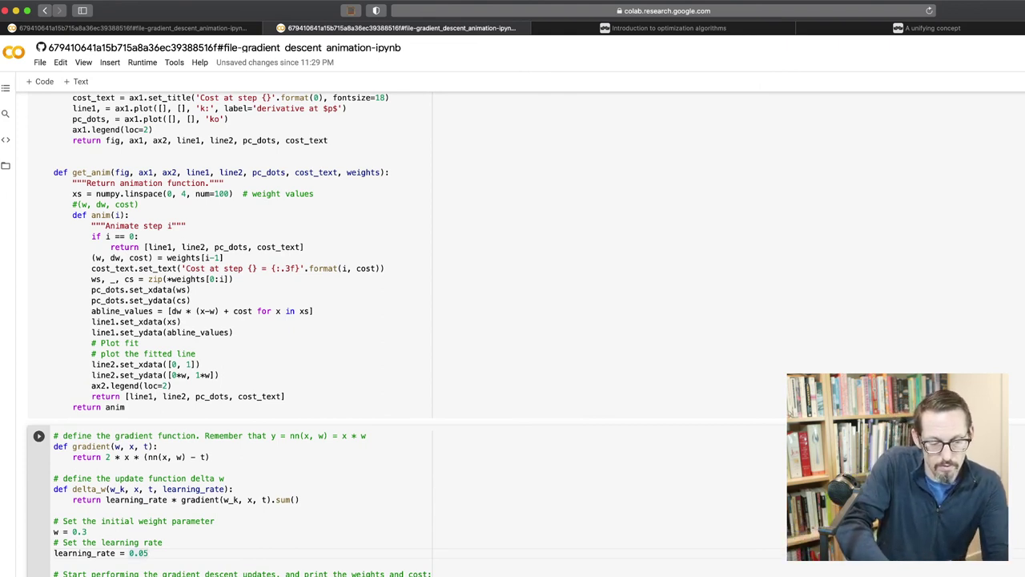
pyautogui.press('BackSpace')
pyautogui.press('BackSpace')
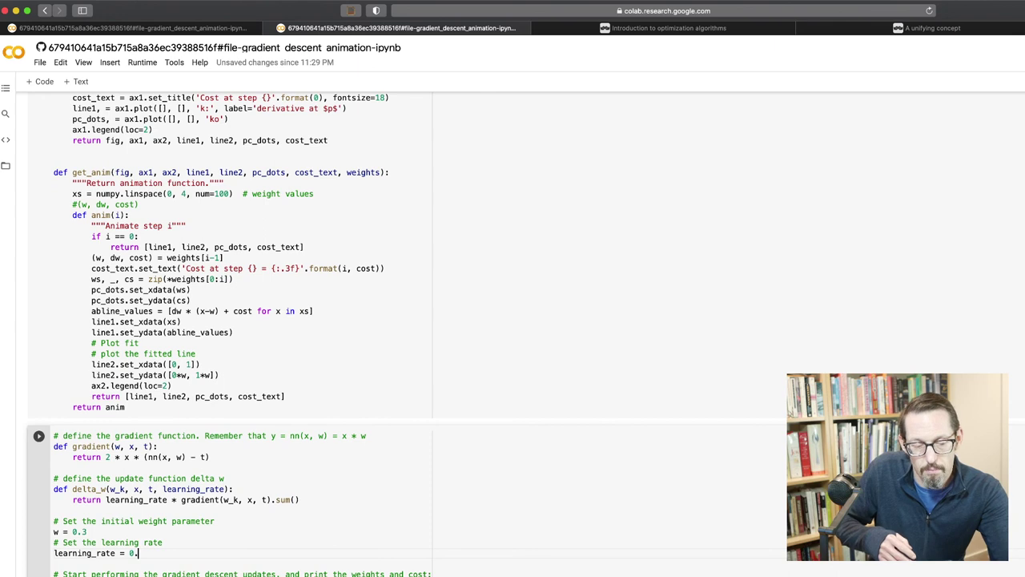
pyautogui.write('25')
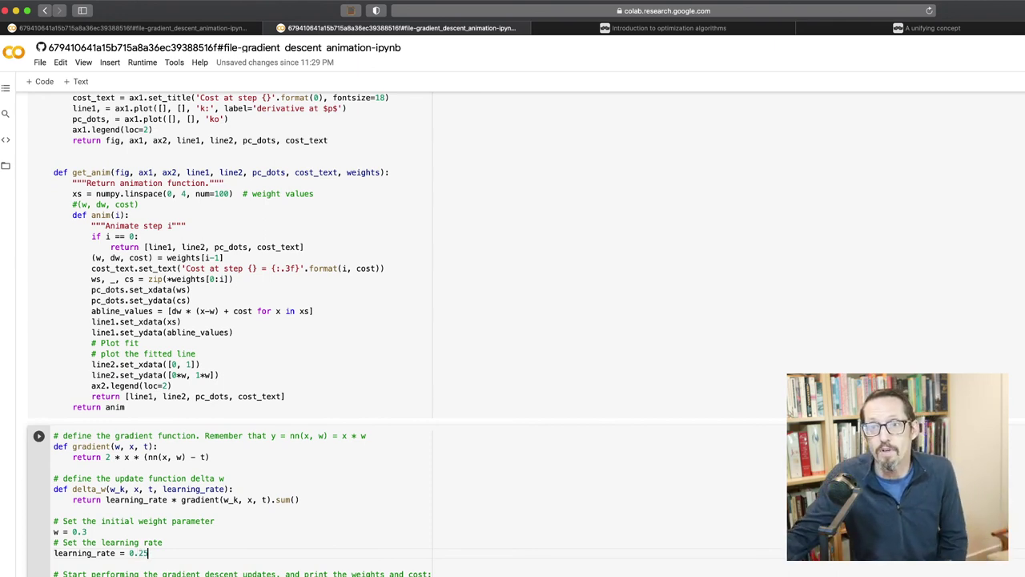
pyautogui.scroll(-1, 513, 321)
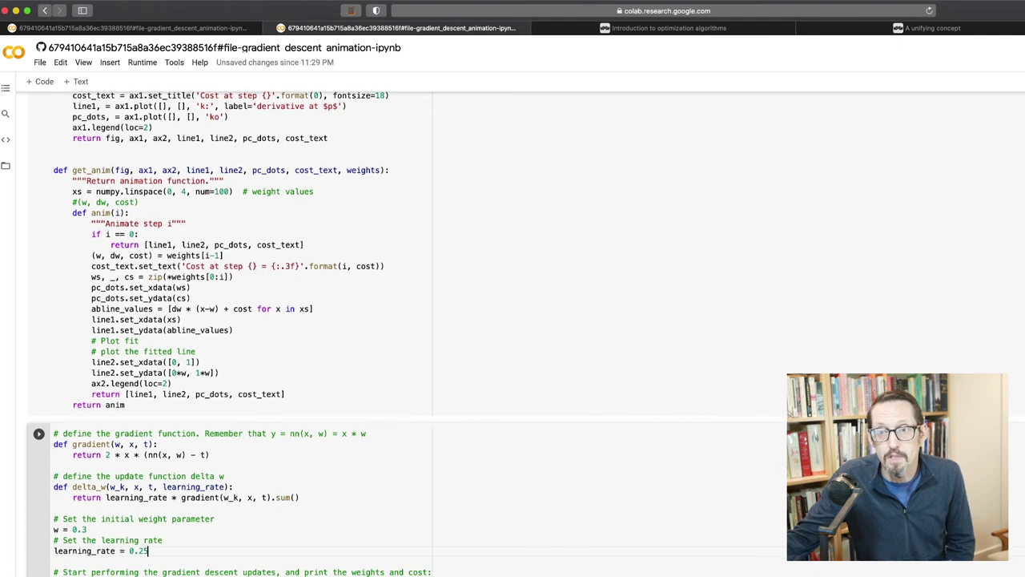
pyautogui.scroll(-4, 512, 321)
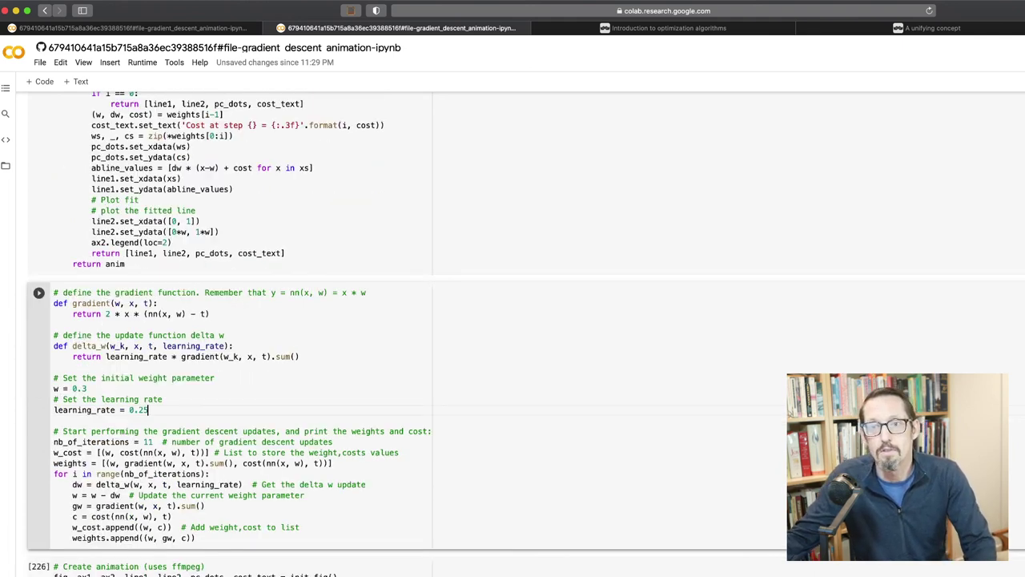
pyautogui.hotkey('shift', 'Return')
pyautogui.hotkey('shift', 'Return')
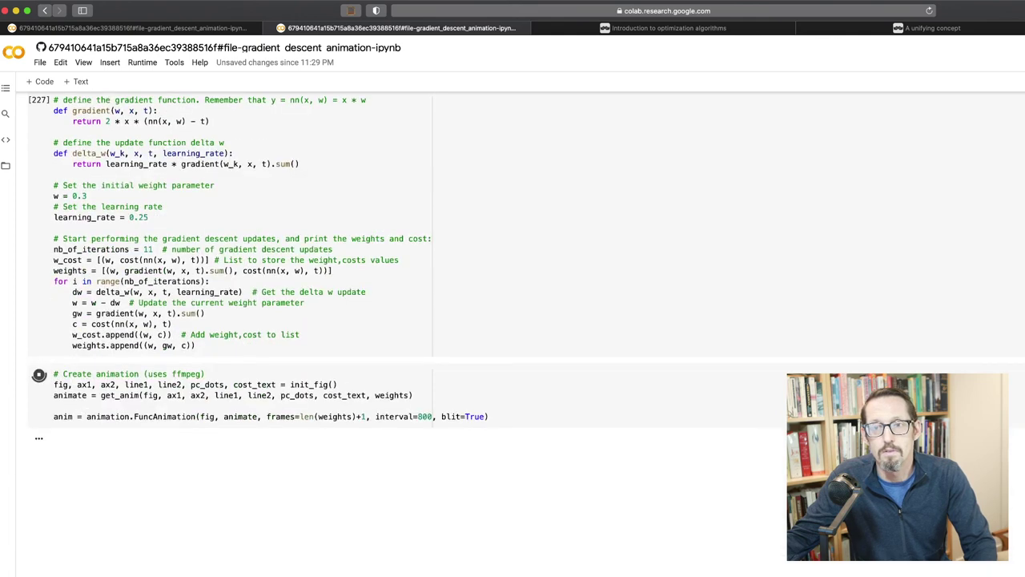
pyautogui.hotkey('shift', 'Return')
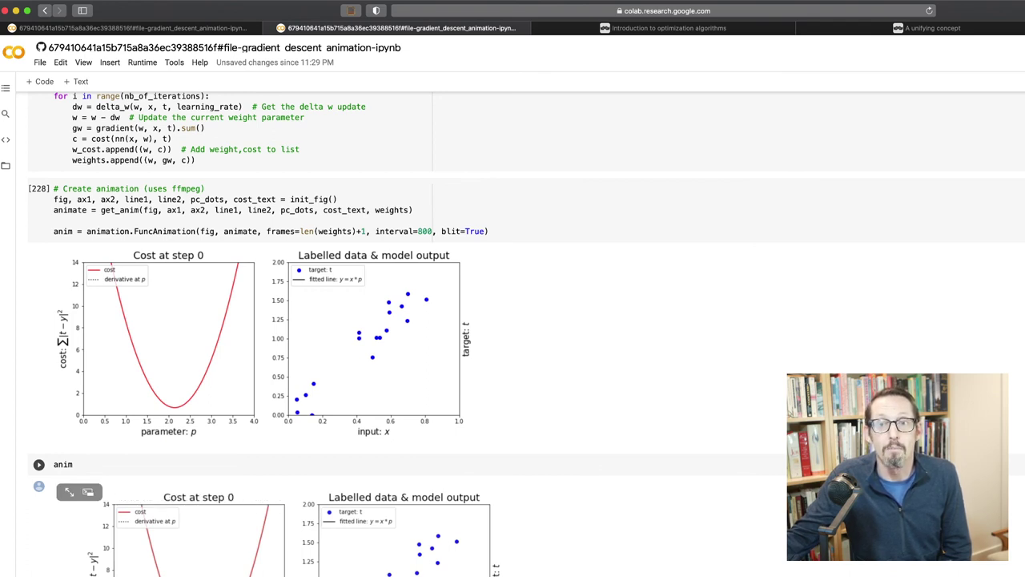
# Rerun the gradient descent, Create animation and anim cells with learning_rate 0.2, showing cost 79.357
pyautogui.scroll(10, 527, 334)
pyautogui.scroll(6, 527, 334)
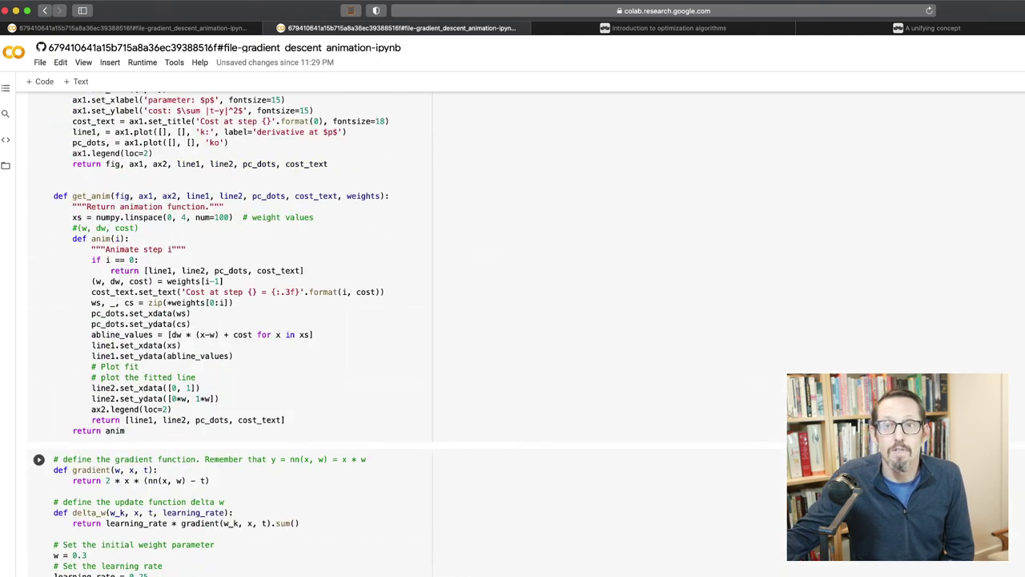
pyautogui.scroll(-2, 528, 334)
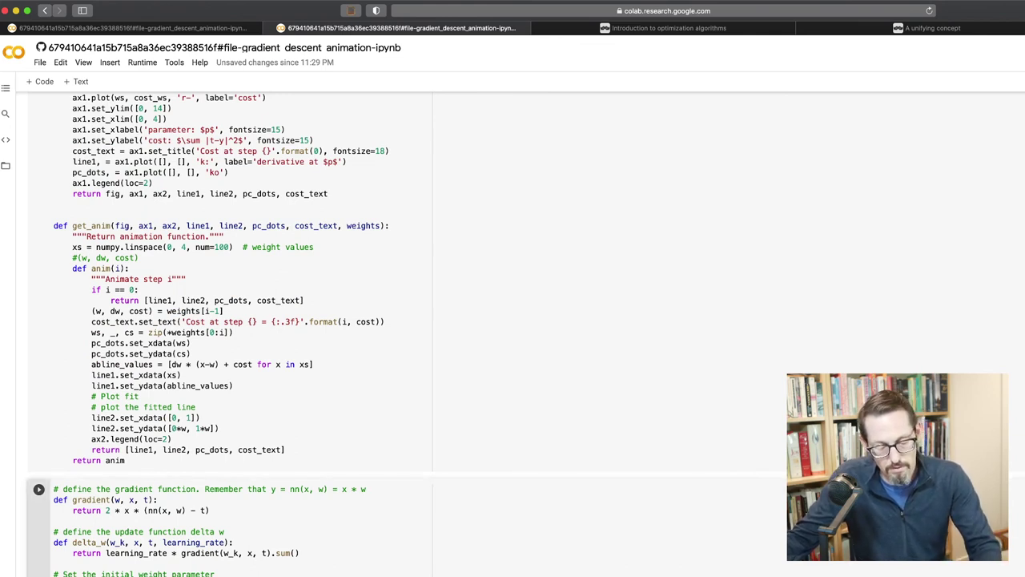
pyautogui.hotkey('ctrl', 'Return')
pyautogui.hotkey('shift', 'Return')
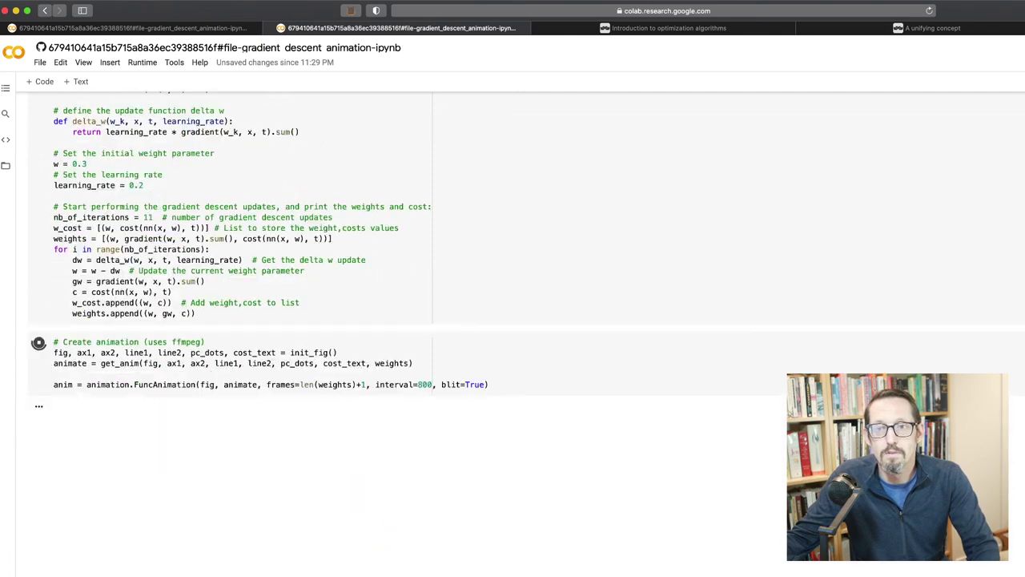
pyautogui.hotkey('shift', 'Return')
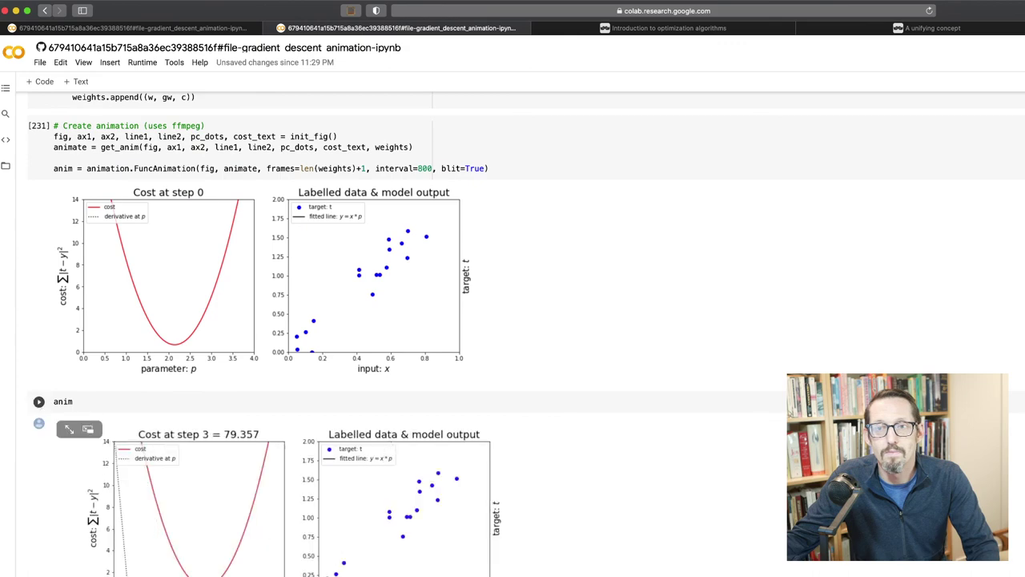
# Change learning_rate from 0.2 to 0.1 and rerun the gradient descent and animation cells
pyautogui.scroll(10, 513, 337)
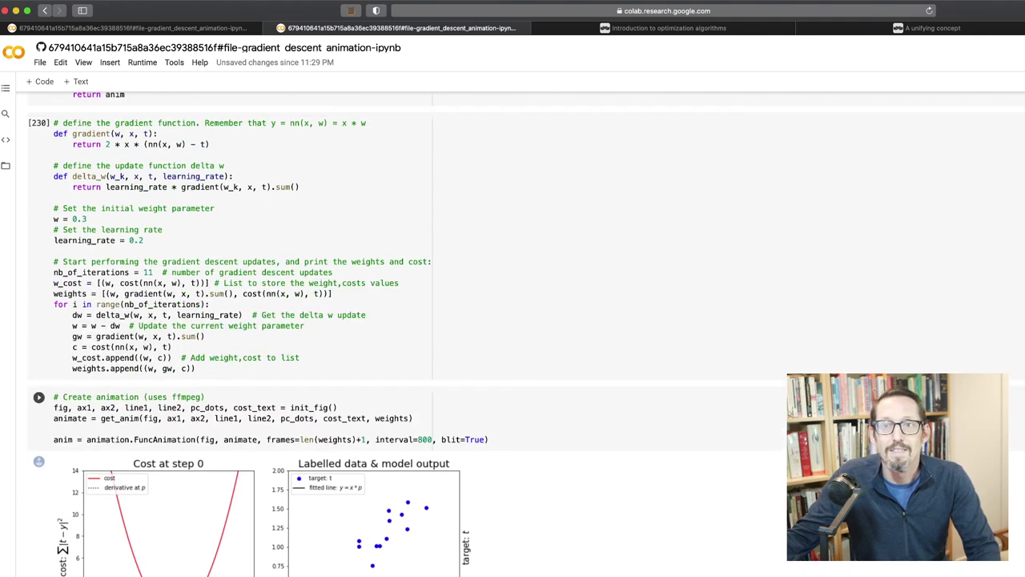
pyautogui.click(143, 306)
pyautogui.press('BackSpace')
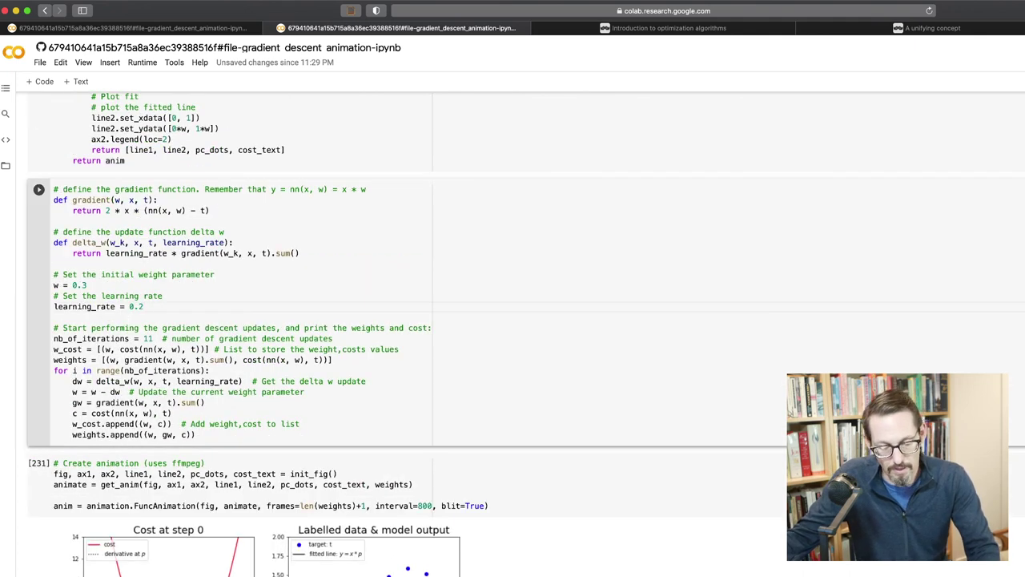
pyautogui.write('1')
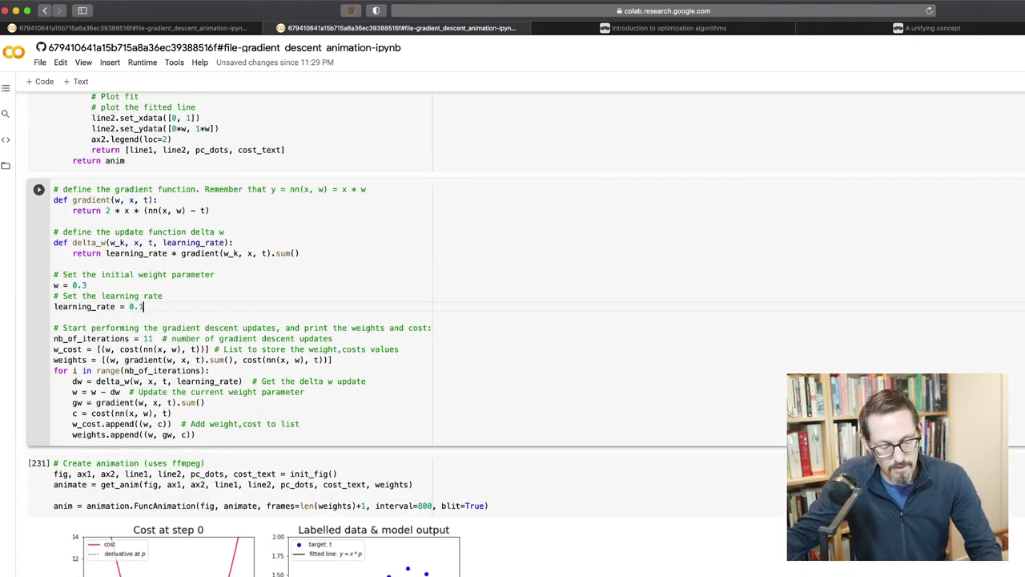
pyautogui.hotkey('shift', 'Return')
pyautogui.hotkey('shift', 'Return')
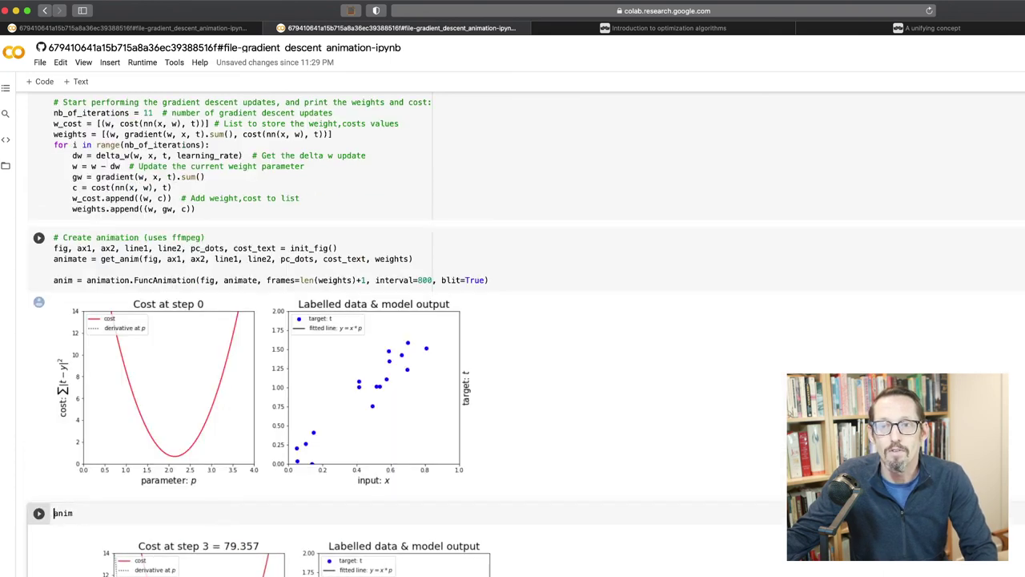
pyautogui.hotkey('shift', 'Return')
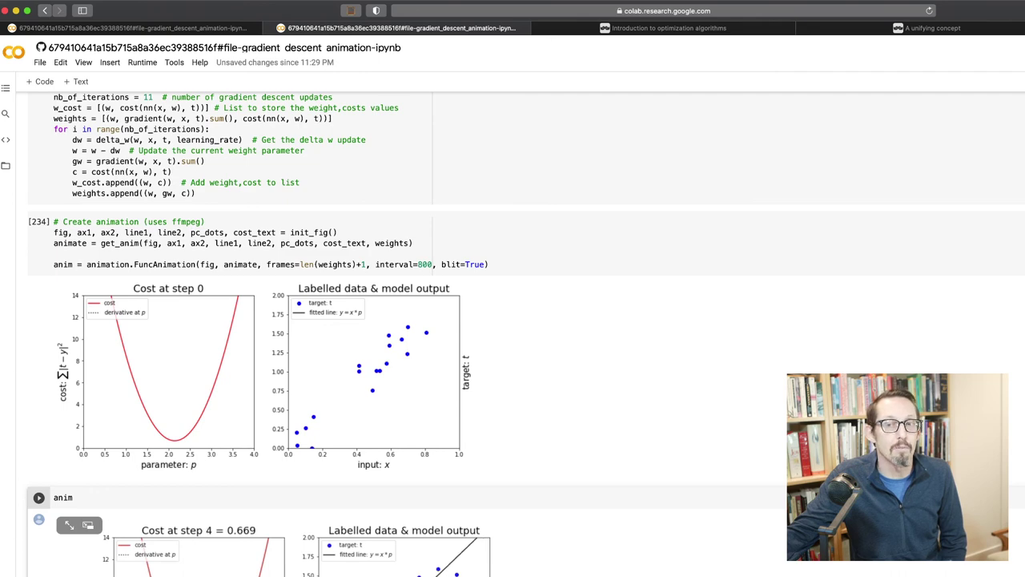
pyautogui.scroll(4, 512, 337)
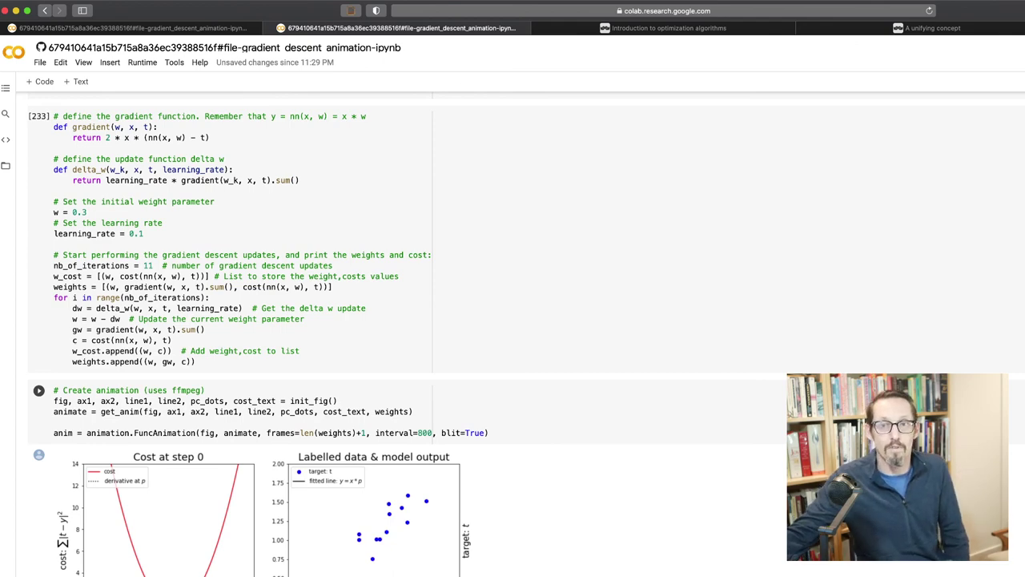
pyautogui.scroll(-1, 512, 336)
pyautogui.scroll(-5, 513, 336)
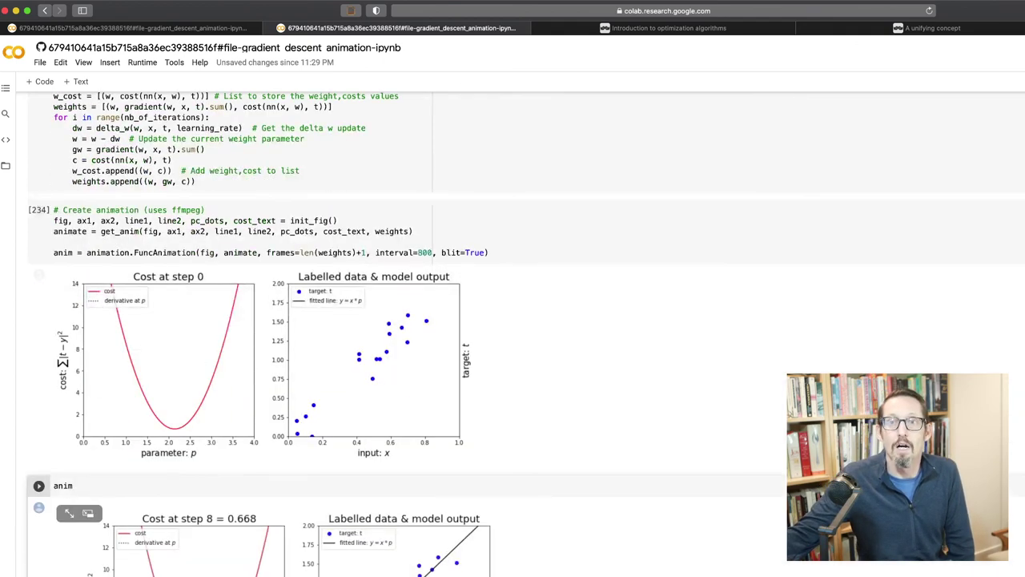
pyautogui.scroll(3, 512, 336)
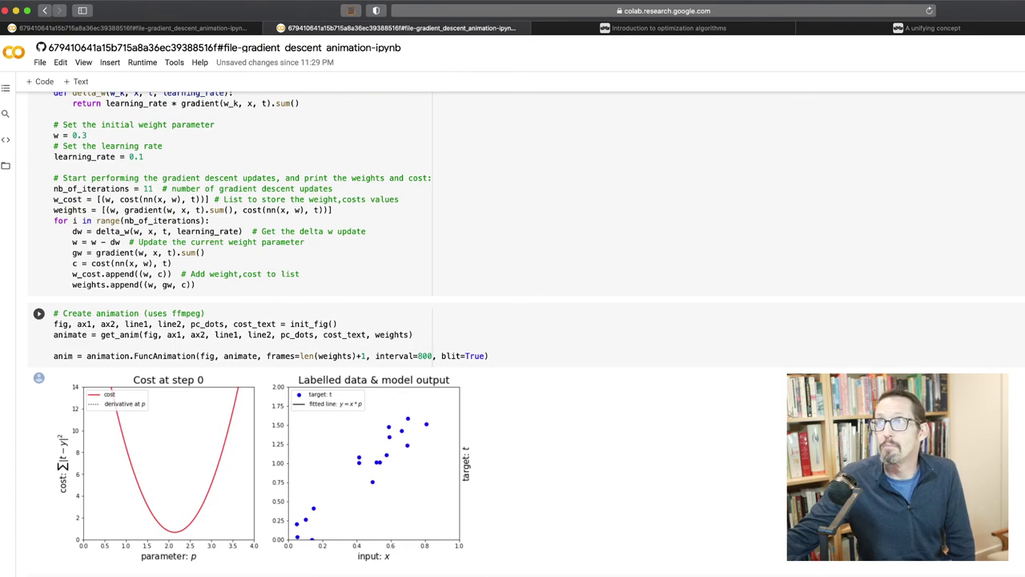
# Go from the 'A unifying concept' article to the 'Next: Gradient Descent' tutorial page
pyautogui.press('super+9')
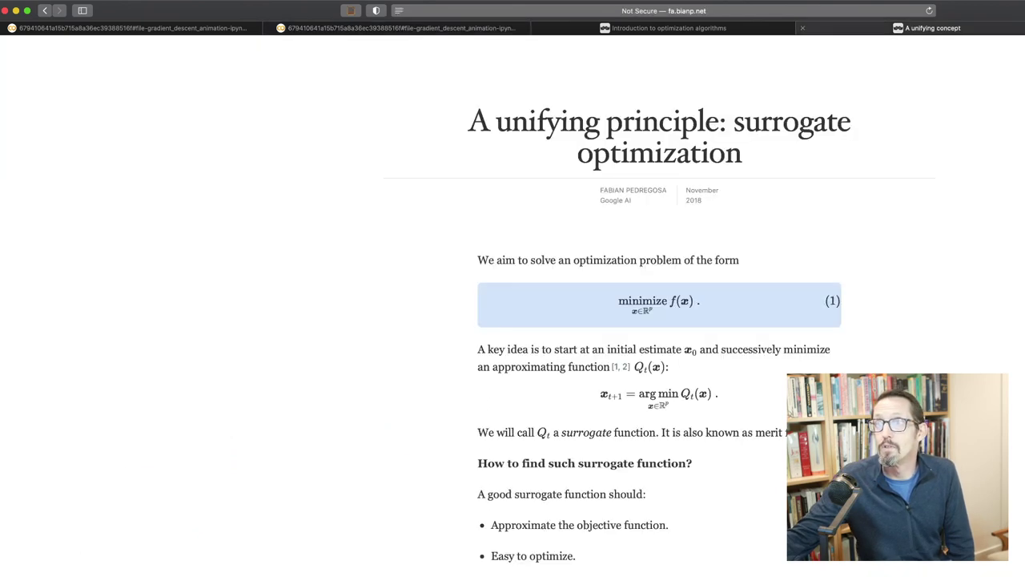
pyautogui.scroll(-10, 660, 309)
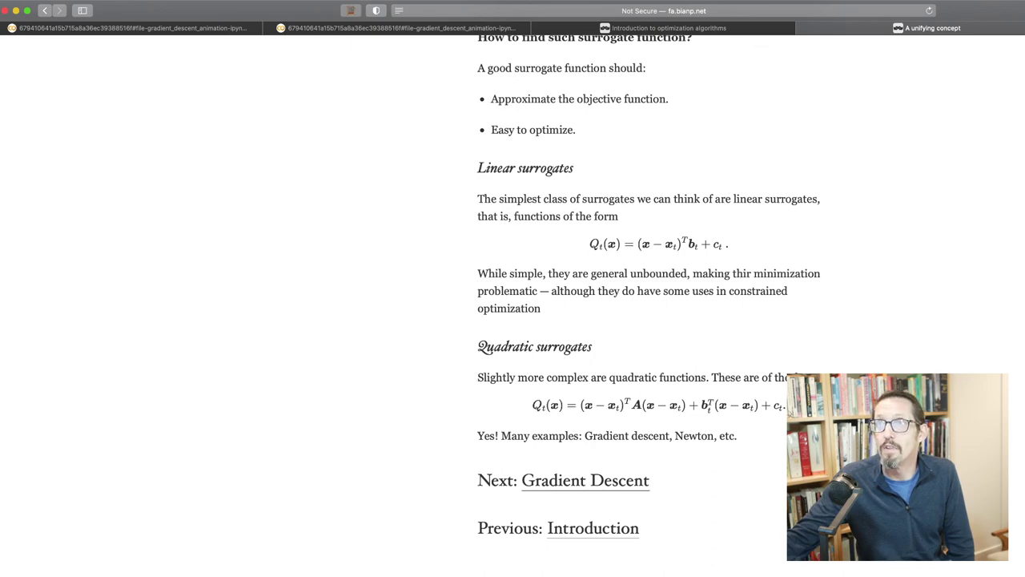
pyautogui.click(585, 480)
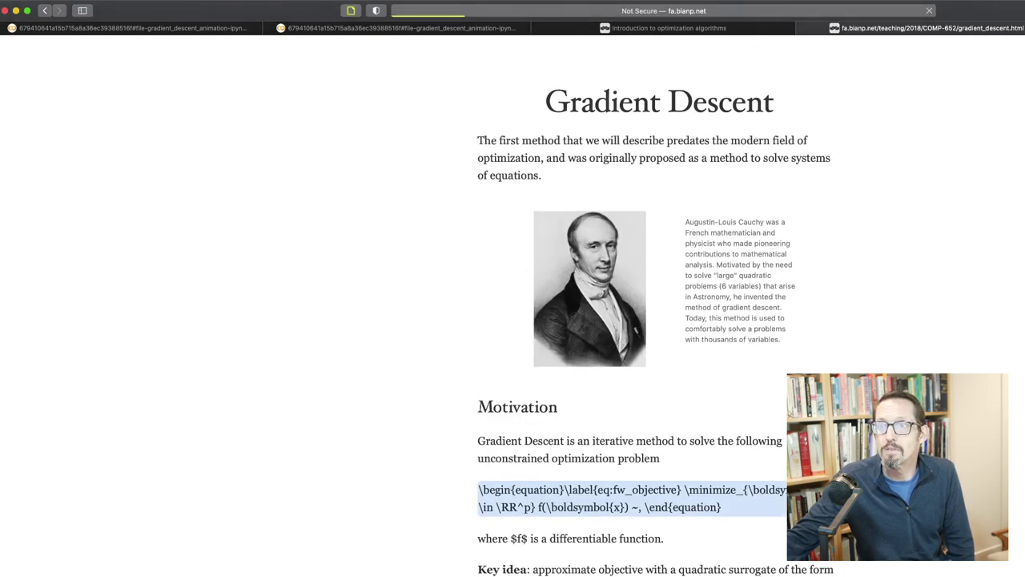
# Scroll through the key-idea equations deriving the update from a quadratic surrogate
pyautogui.scroll(-5, 659, 321)
pyautogui.scroll(-5, 659, 305)
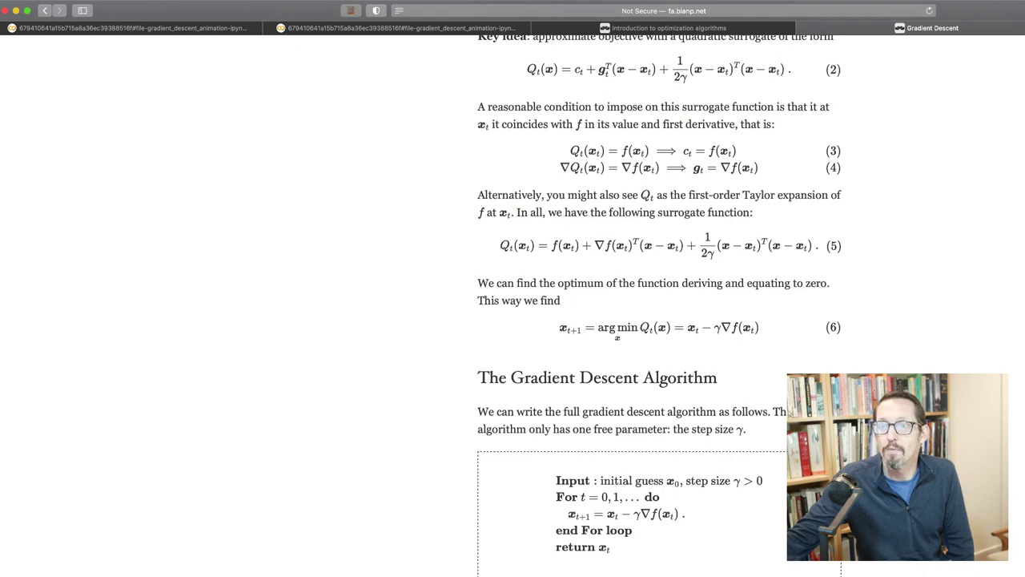
pyautogui.scroll(8, 659, 304)
pyautogui.scroll(4, 659, 320)
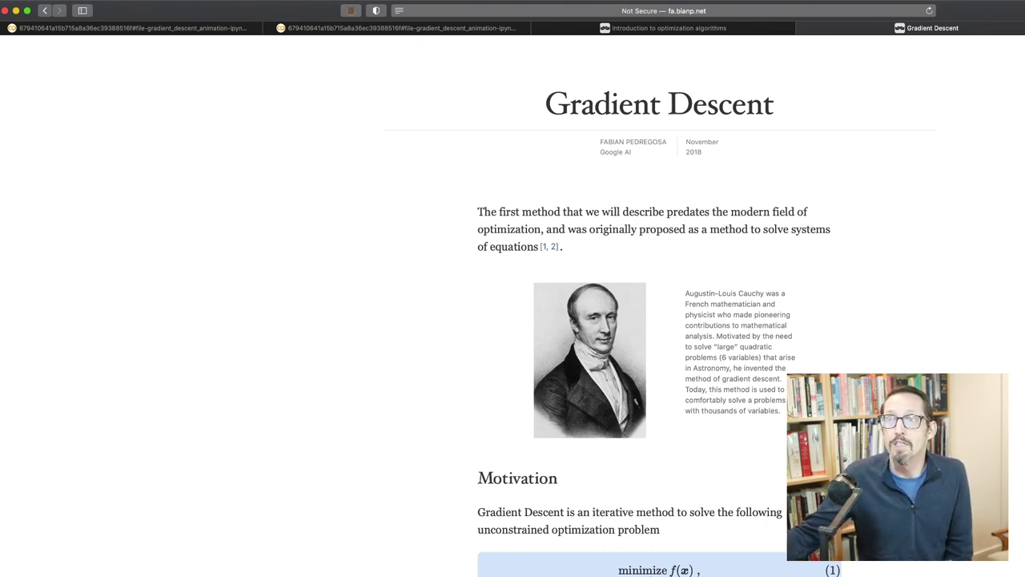
pyautogui.scroll(-5, 654, 320)
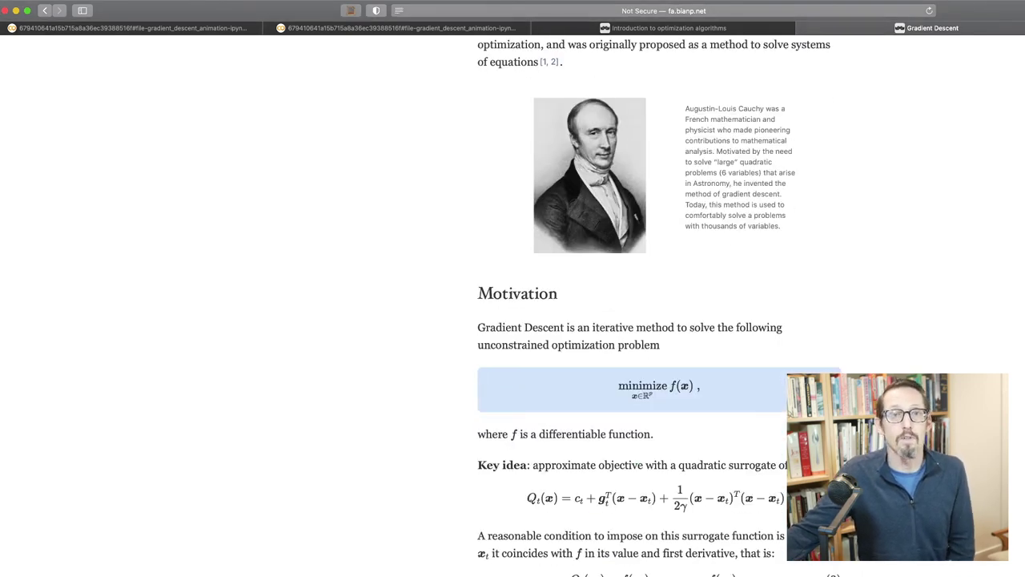
pyautogui.scroll(-1, 653, 320)
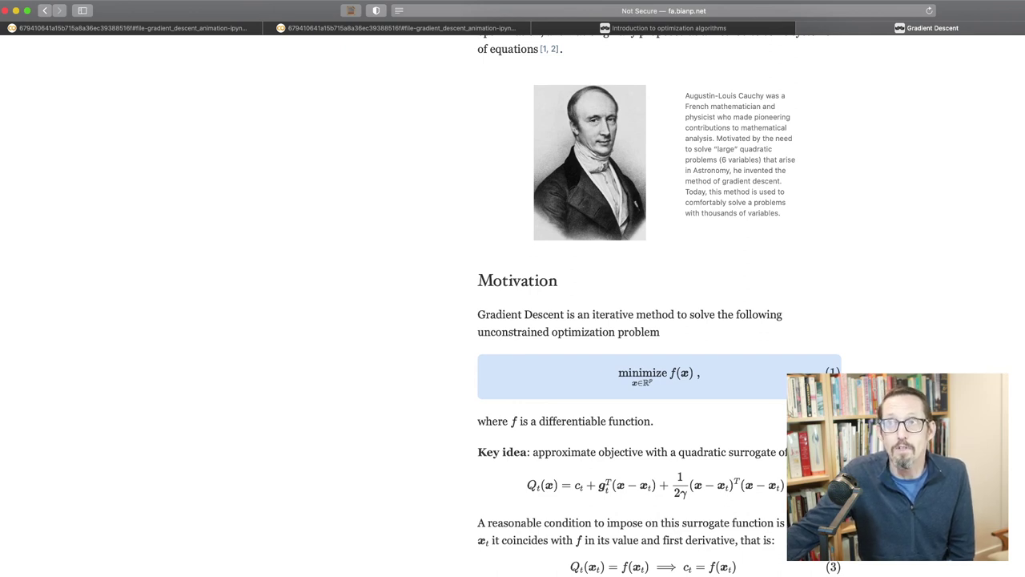
pyautogui.scroll(1, 654, 320)
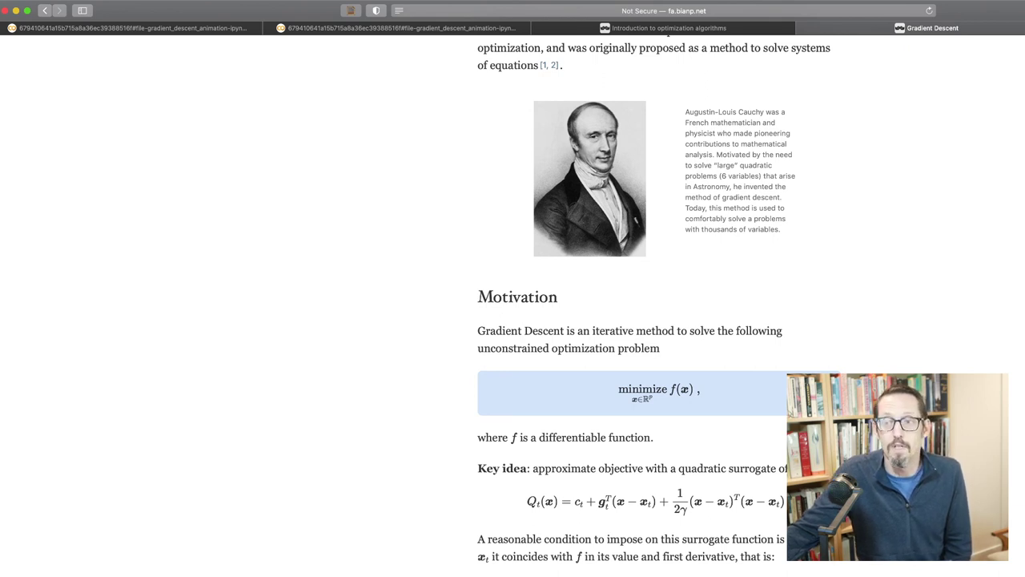
pyautogui.scroll(-1, 654, 320)
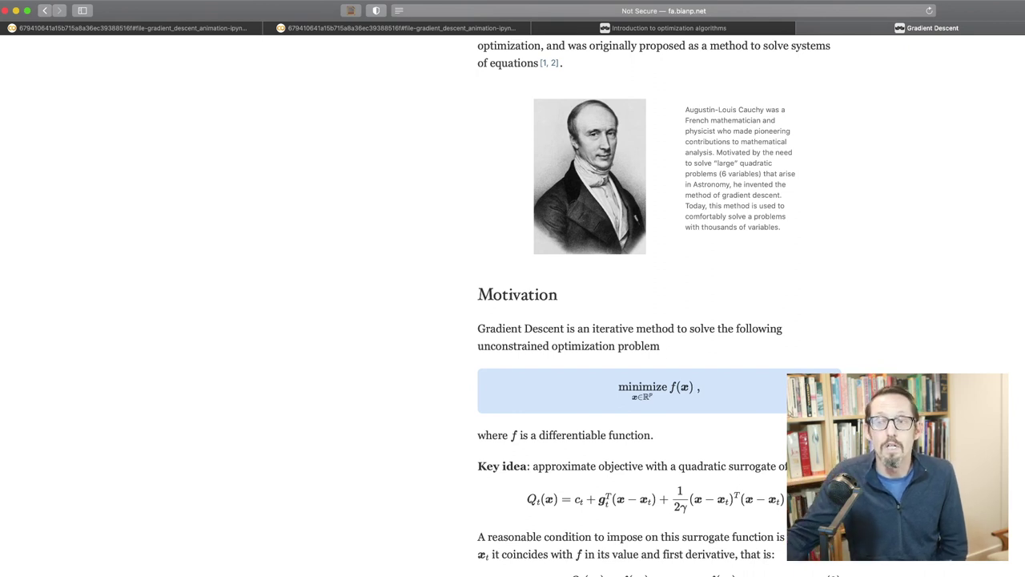
pyautogui.scroll(-3, 654, 320)
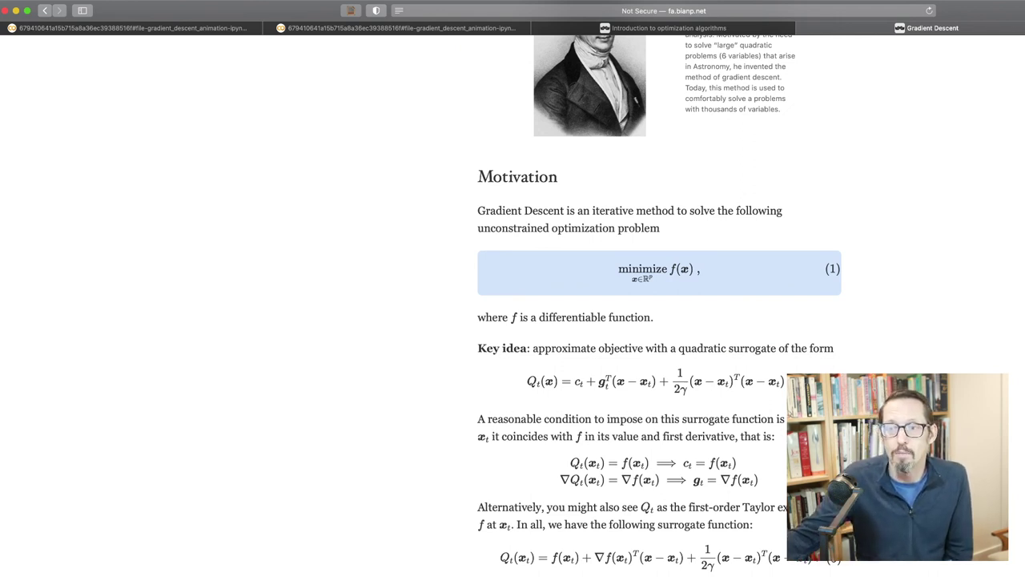
pyautogui.scroll(-3, 654, 321)
# Highlight the gradient step in the argmin equation, then scroll to the Gradient Descent Algorithm box
pyautogui.scroll(-5, 659, 305)
pyautogui.scroll(2, 659, 304)
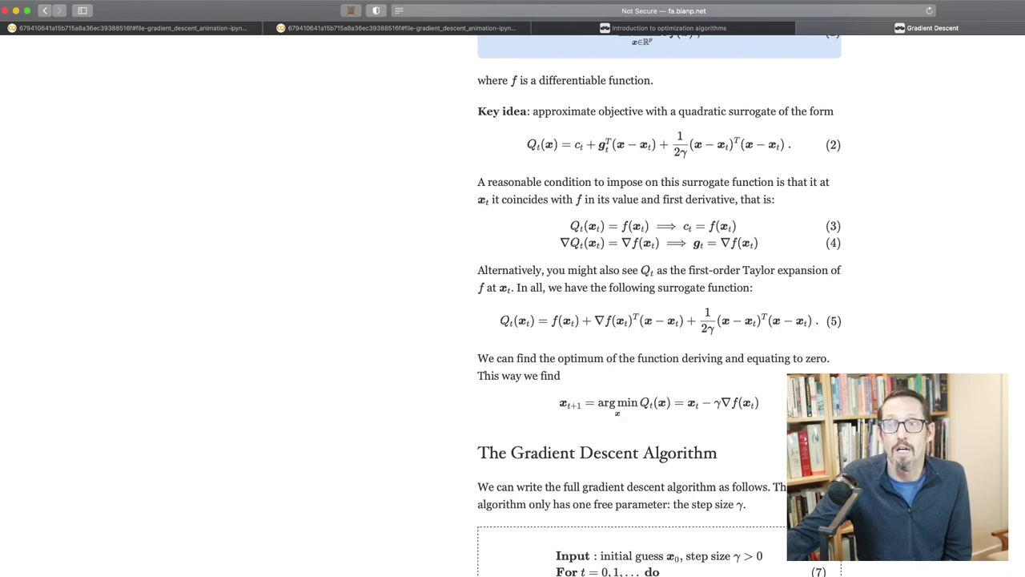
pyautogui.moveTo(687, 406); pyautogui.dragTo(754, 403)
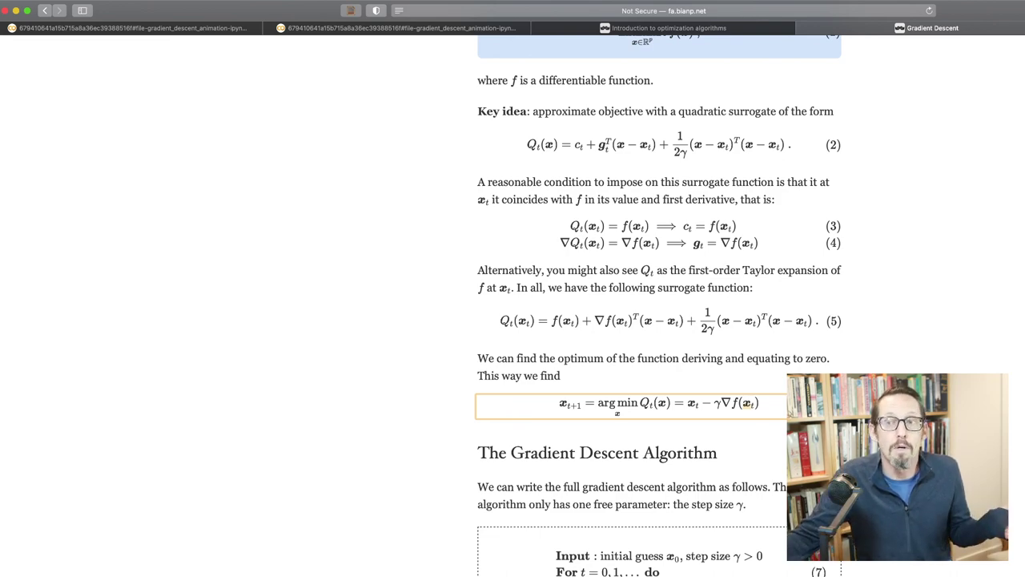
pyautogui.scroll(-3, 658, 304)
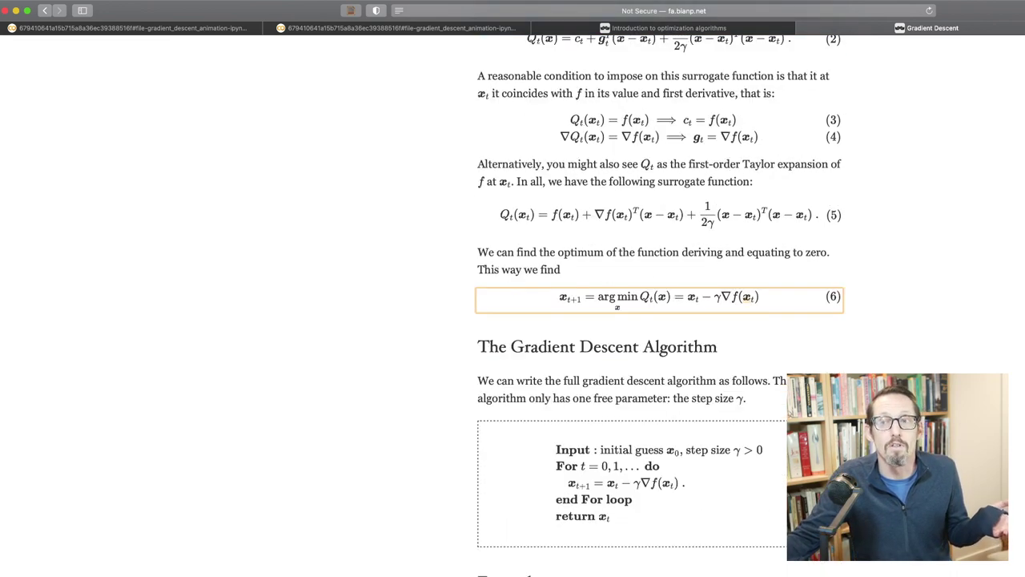
pyautogui.scroll(-5, 658, 304)
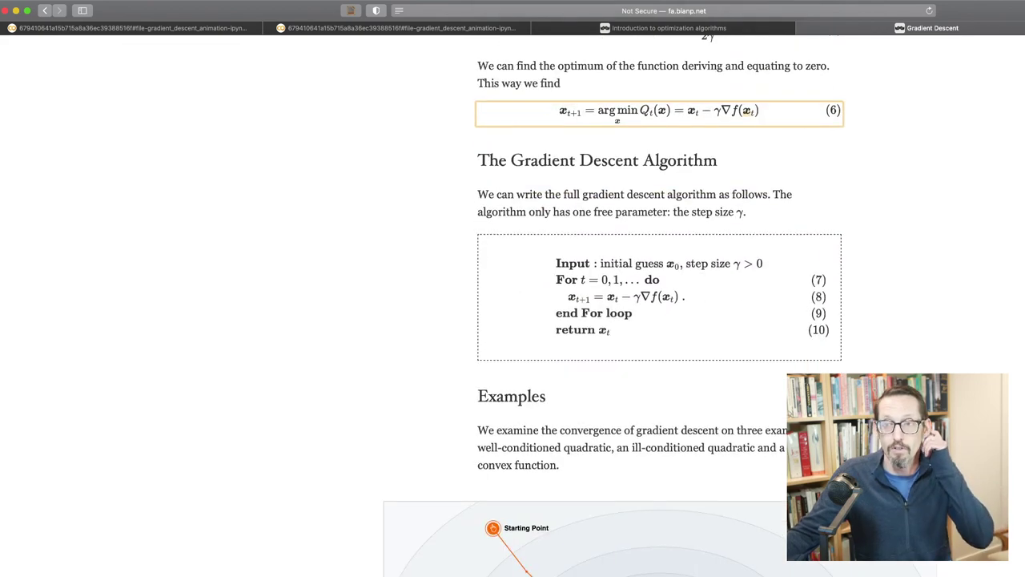
# Drag the well-conditioned example's step-size slider from 0.2 up to about 0.90
pyautogui.scroll(-3, 659, 304)
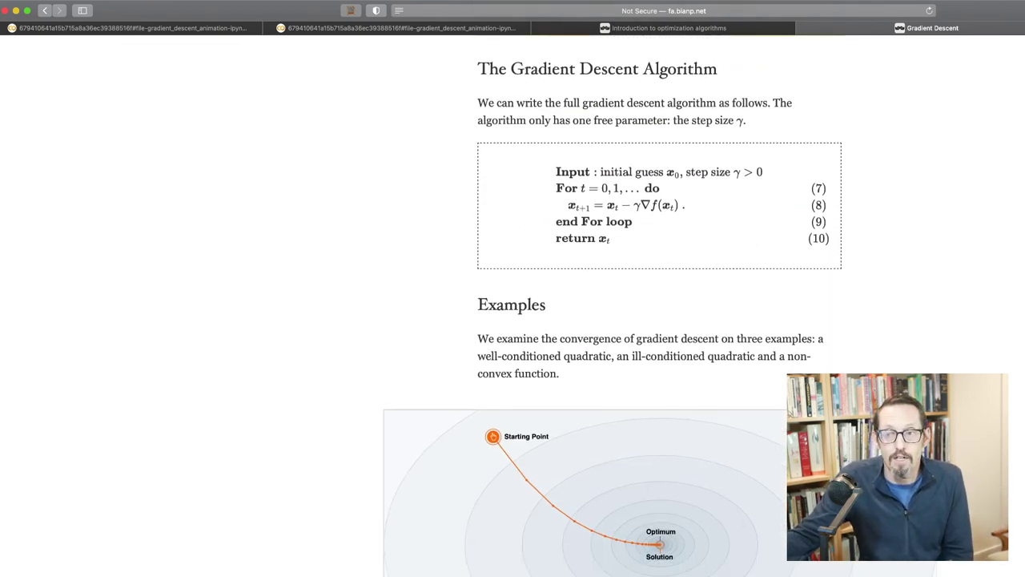
pyautogui.scroll(-1, 658, 304)
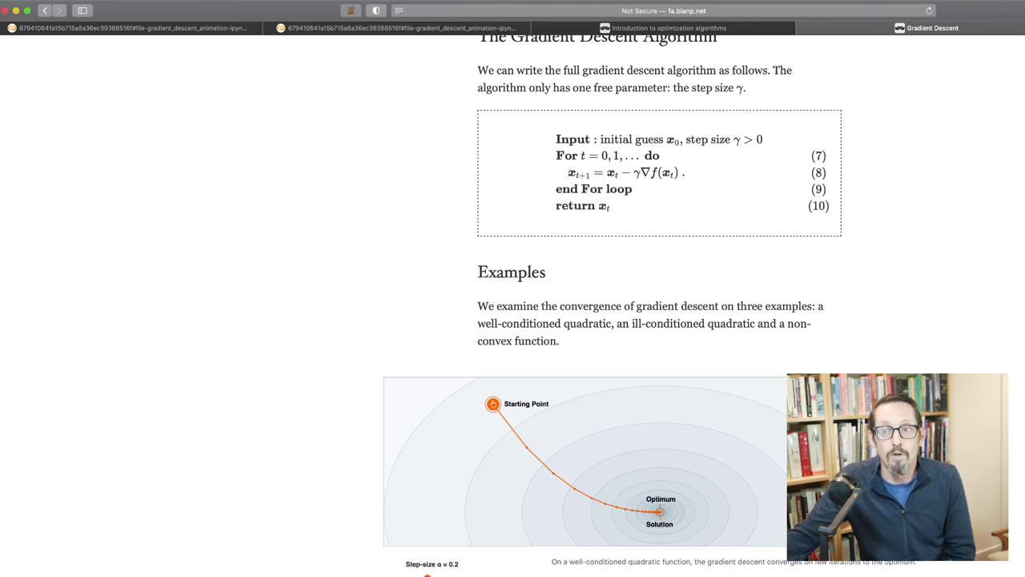
pyautogui.moveTo(427, 575); pyautogui.dragTo(480, 575)
# Scroll past the first plot to the ill-conditioned quadratic example and its caption
pyautogui.scroll(-5, 650, 320)
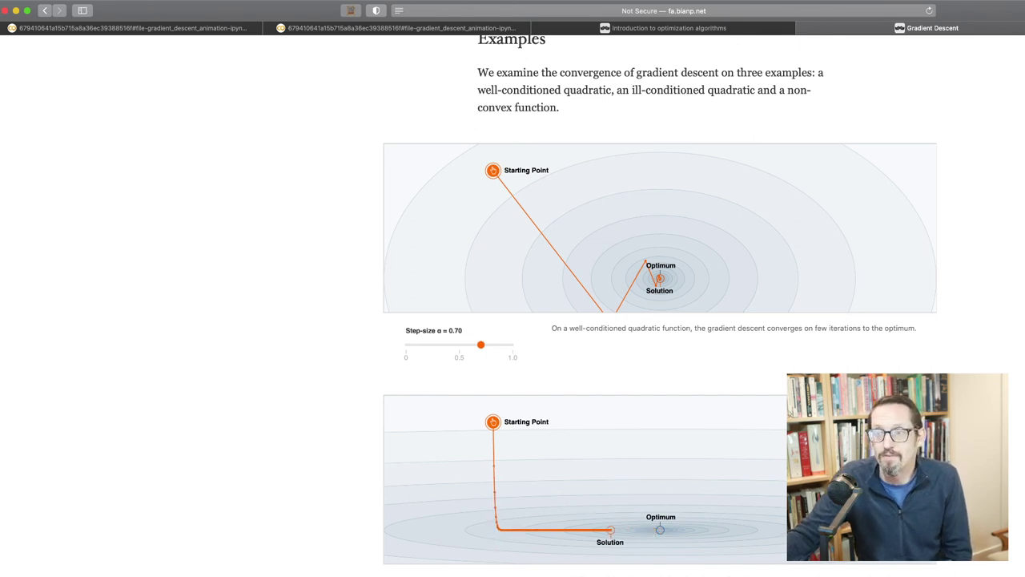
pyautogui.scroll(-5, 660, 304)
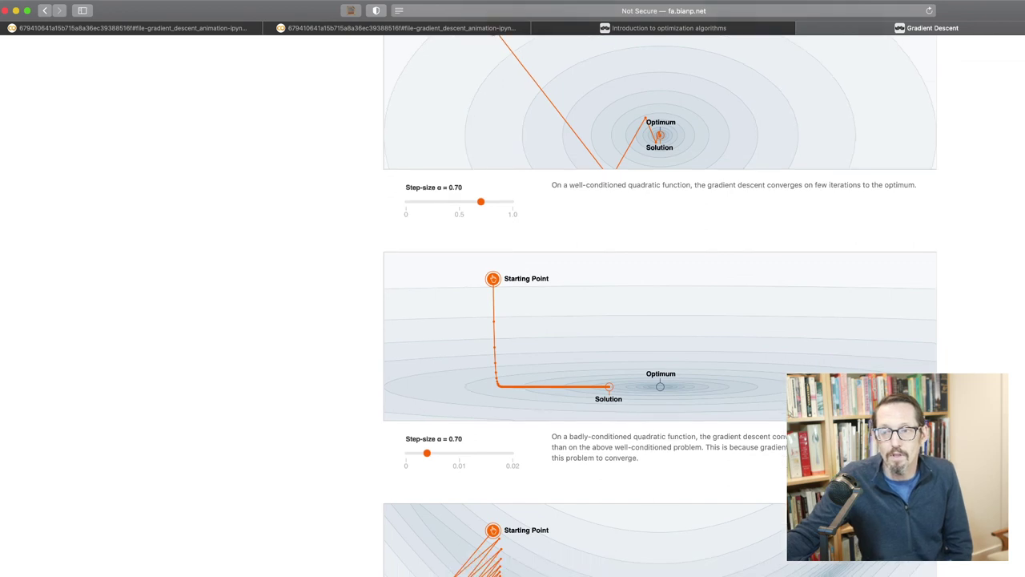
pyautogui.scroll(-2, 660, 307)
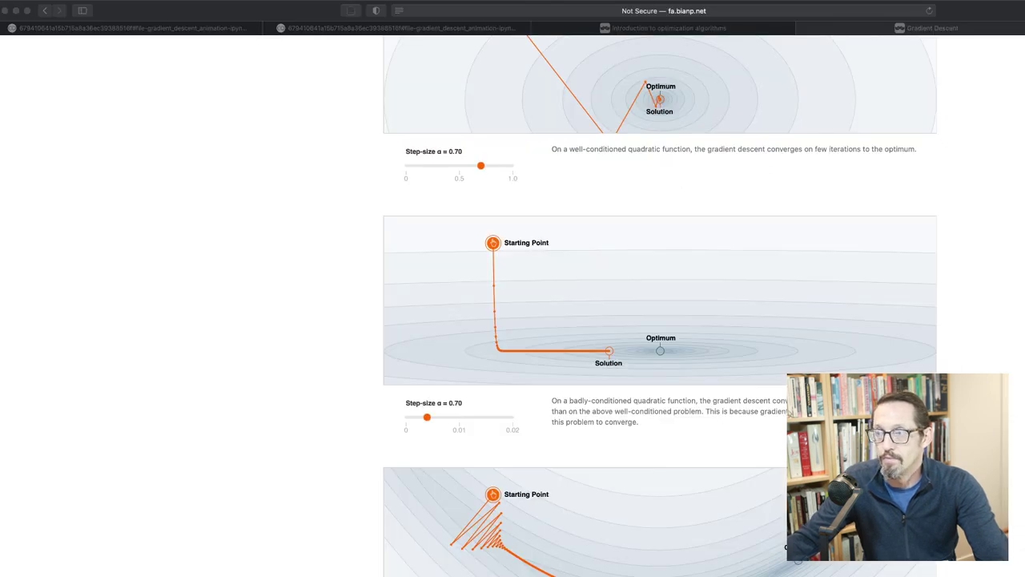
# Lower the non-convex example's step size, then scroll to 'On the choice of step size and line search'
pyautogui.scroll(-5, 660, 306)
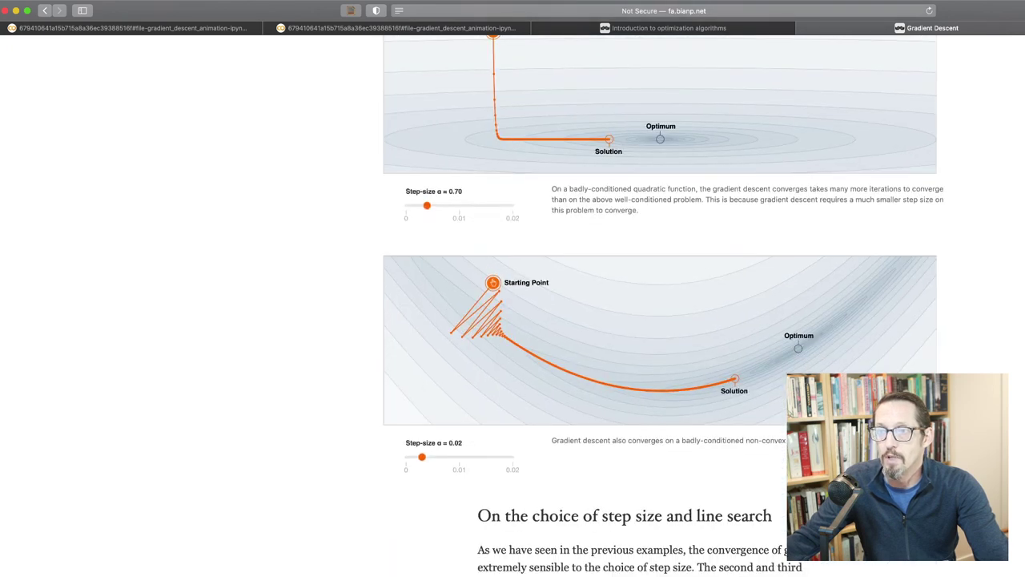
pyautogui.moveTo(422, 456)
pyautogui.mouseDown()
pyautogui.moveTo(434, 456)
pyautogui.moveTo(412, 456)
pyautogui.mouseUp()
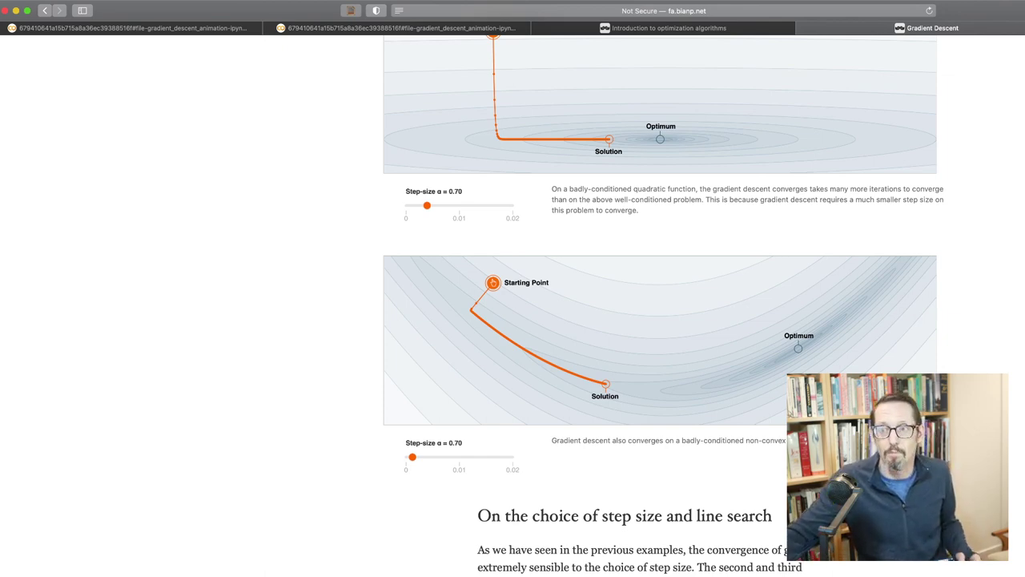
pyautogui.scroll(-5, 663, 304)
pyautogui.scroll(-5, 664, 304)
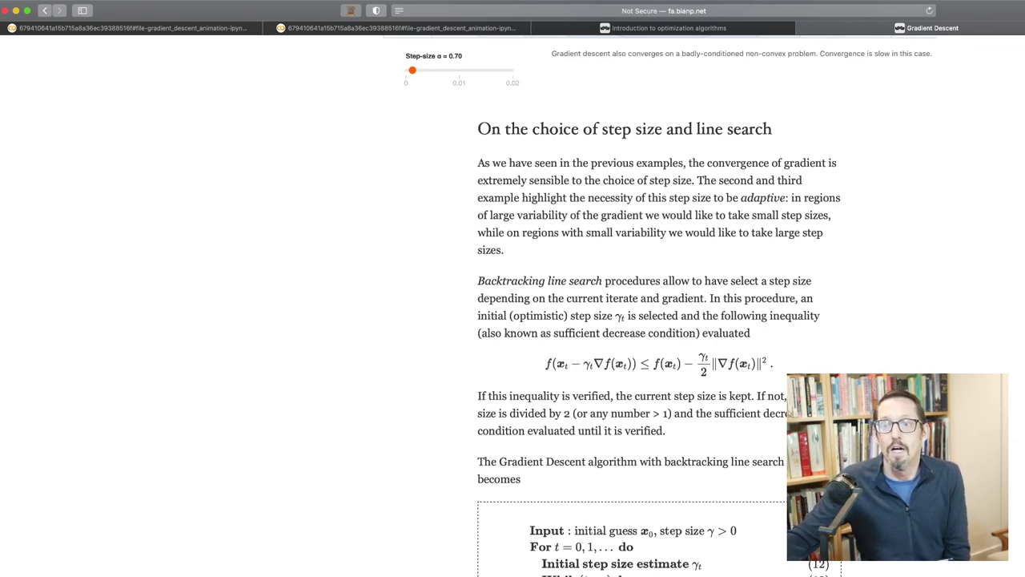
# Scroll through the backtracking line search plots and back up to its algorithm box
pyautogui.scroll(-4, 664, 305)
pyautogui.scroll(-5, 664, 305)
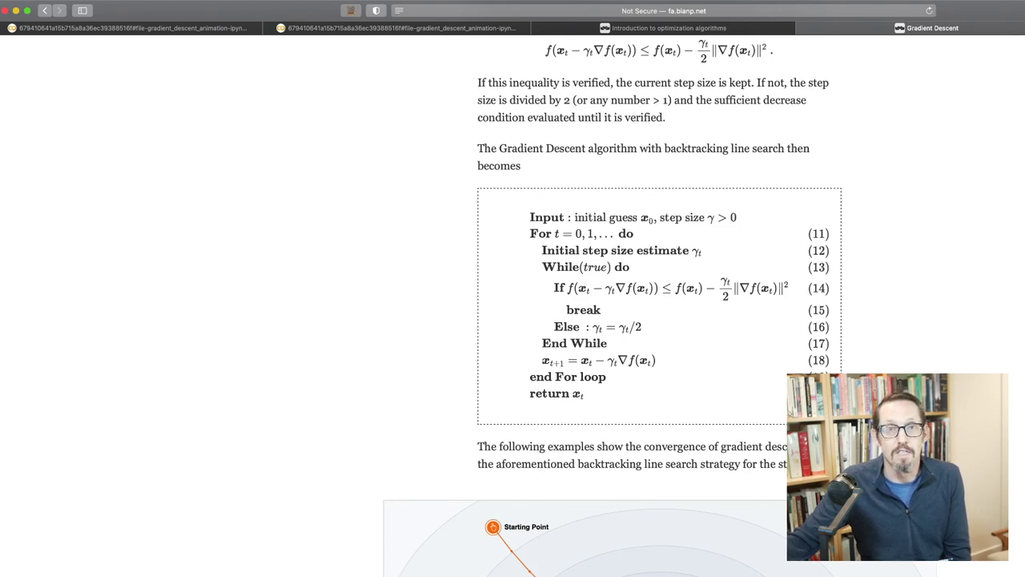
pyautogui.scroll(-1, 664, 305)
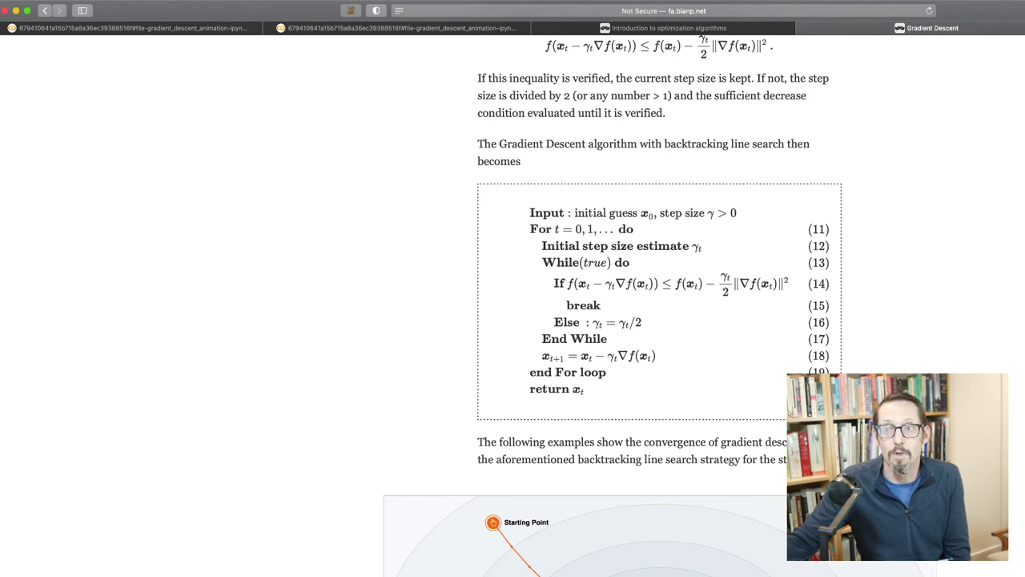
pyautogui.scroll(-1, 663, 305)
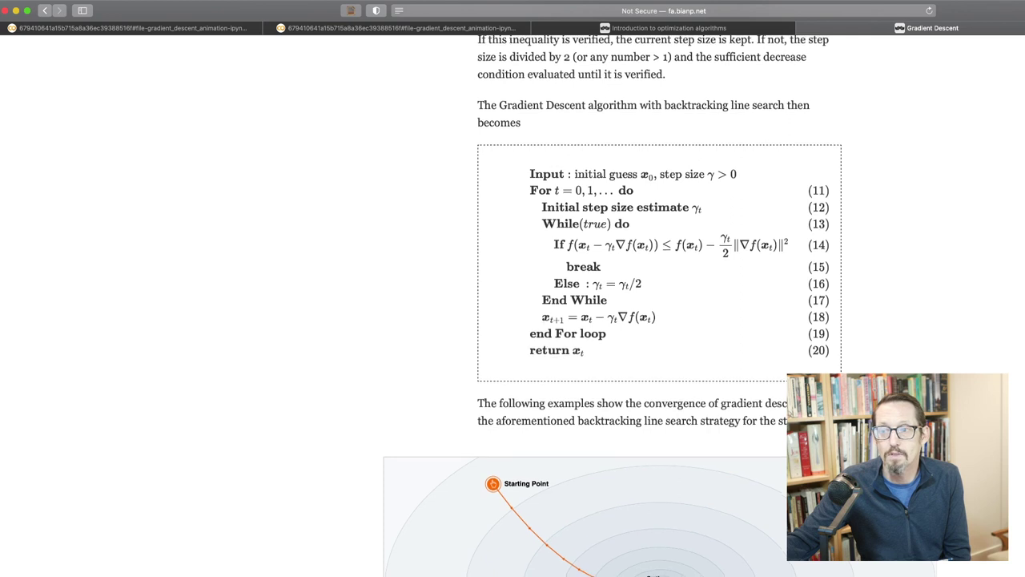
pyautogui.scroll(-1, 663, 304)
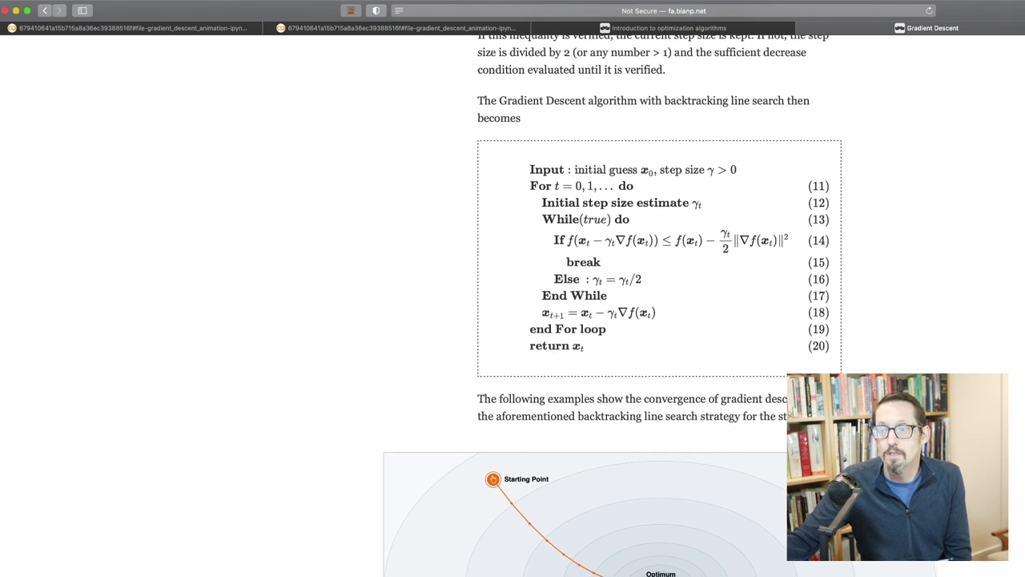
pyautogui.scroll(-5, 663, 304)
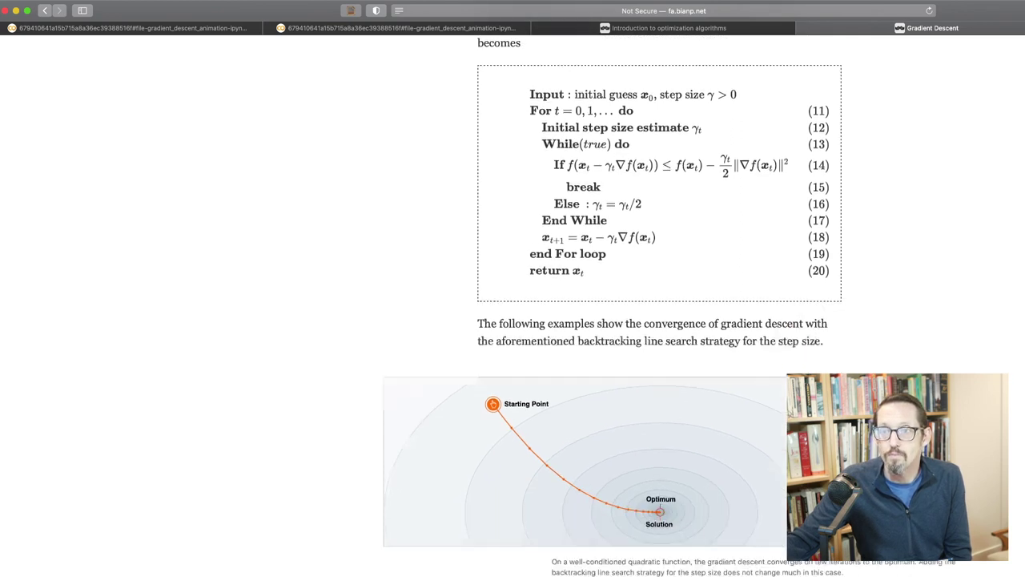
pyautogui.scroll(-5, 663, 305)
pyautogui.scroll(-2, 663, 305)
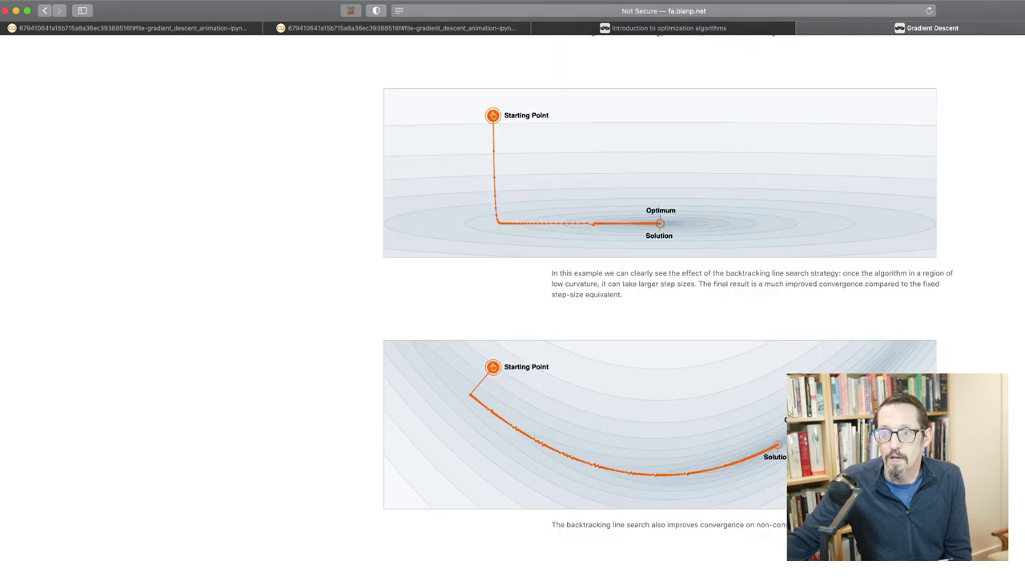
pyautogui.scroll(2, 663, 304)
pyautogui.scroll(-4, 663, 304)
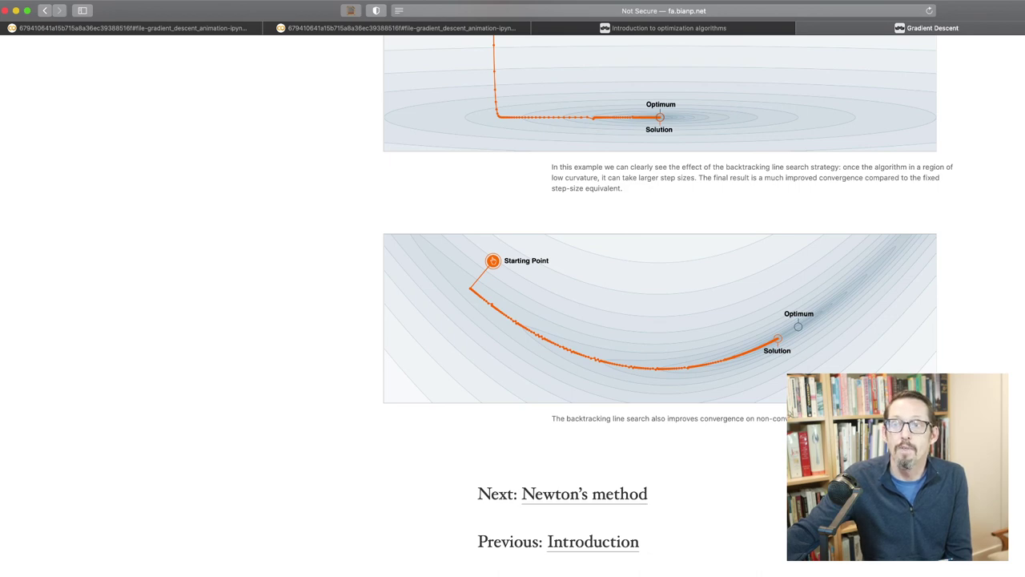
pyautogui.scroll(8, 660, 320)
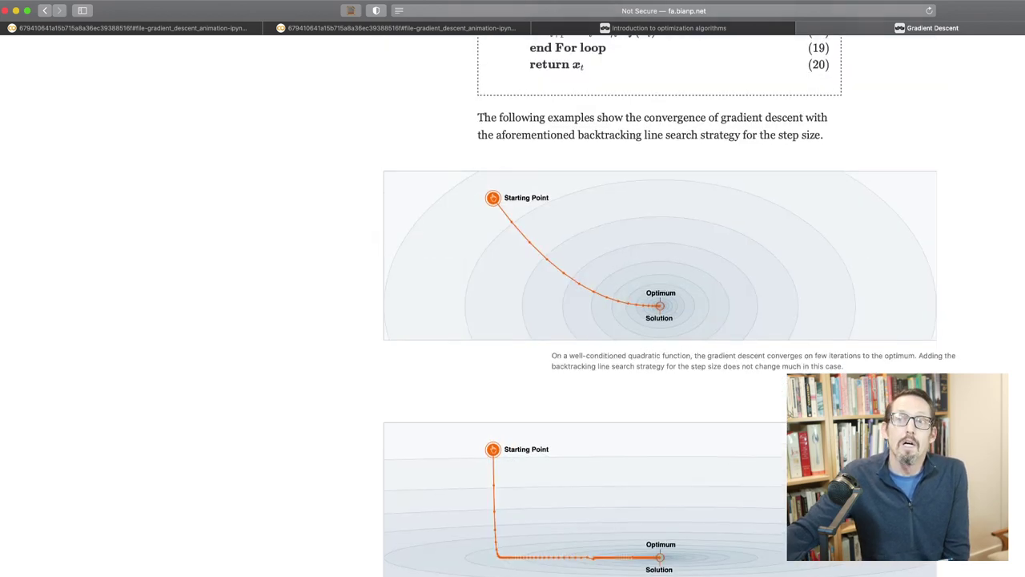
pyautogui.scroll(4, 660, 321)
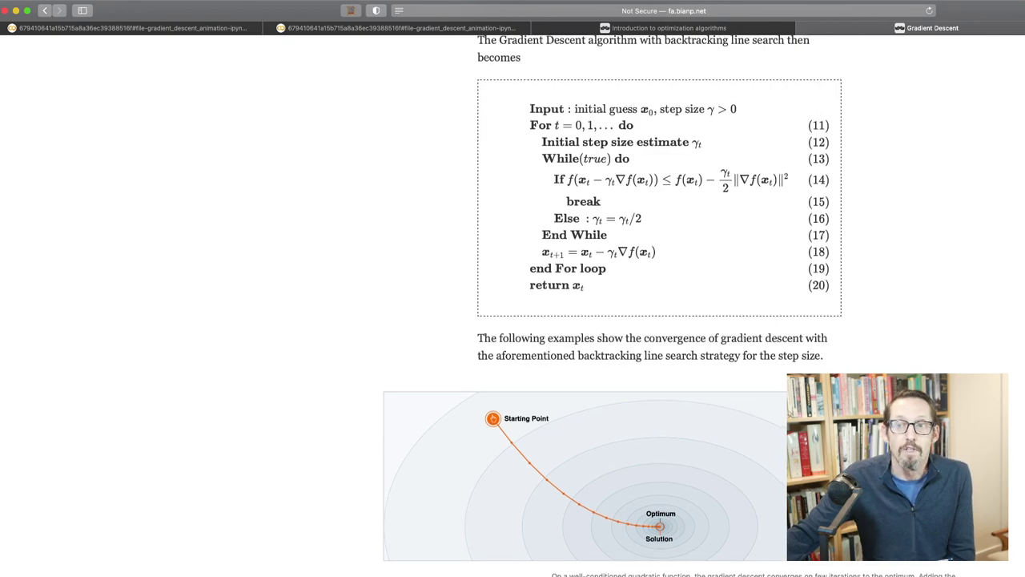
# Move the first convergence example's step-size slider from 0.70 down to 0.32
pyautogui.scroll(6, 660, 320)
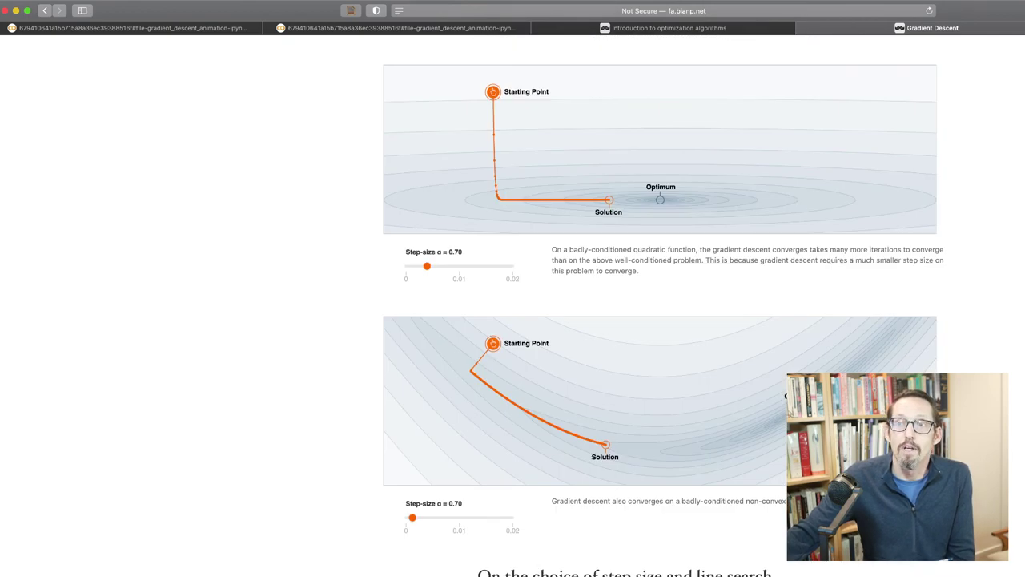
pyautogui.scroll(2, 661, 320)
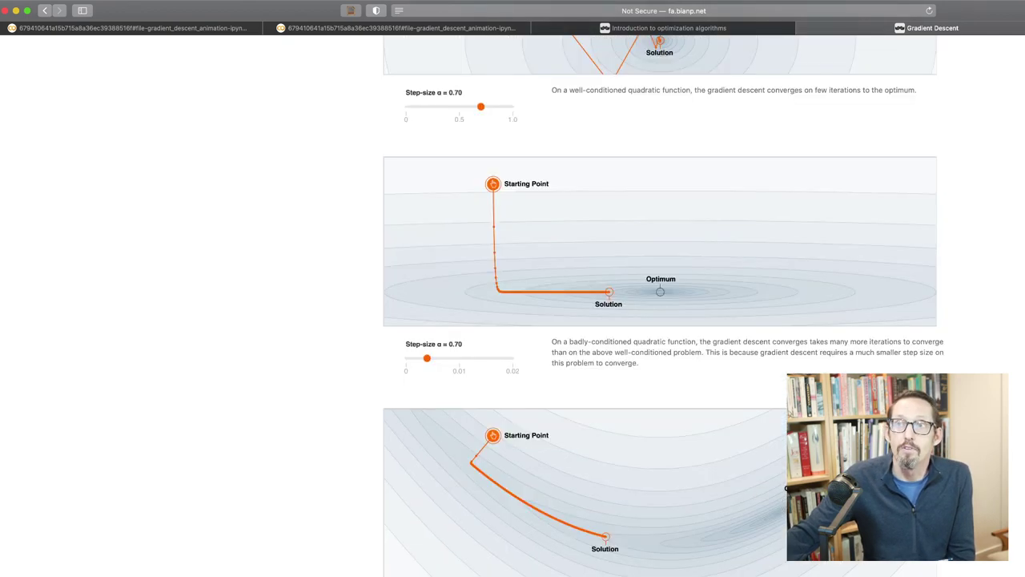
pyautogui.scroll(2, 660, 320)
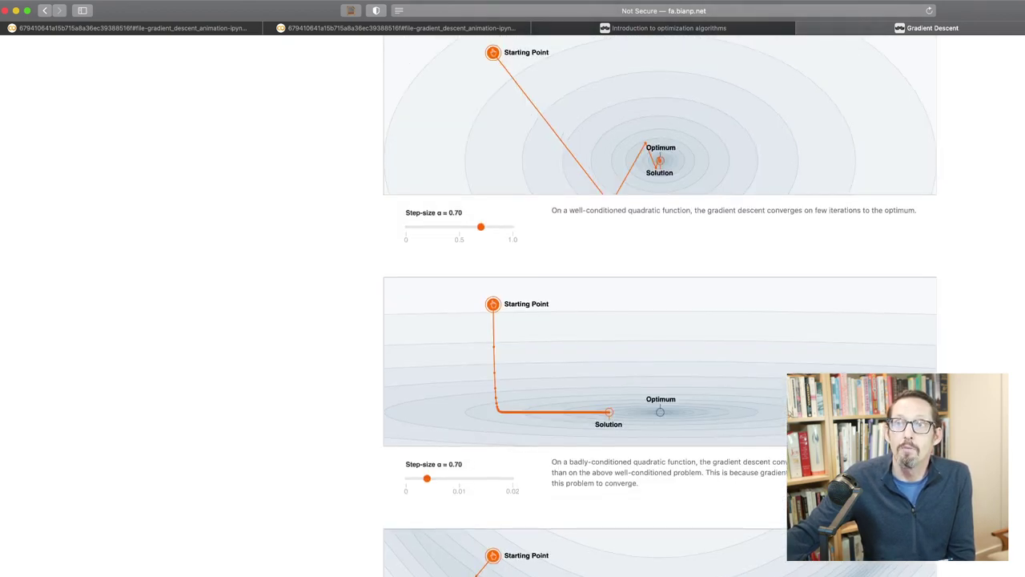
pyautogui.moveTo(480, 226); pyautogui.dragTo(432, 227)
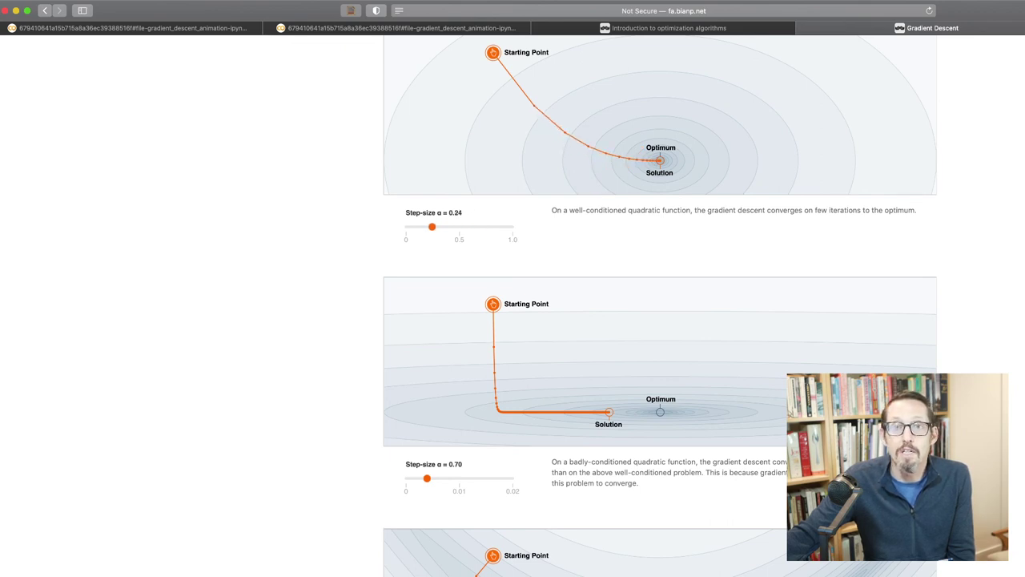
pyautogui.moveTo(432, 227); pyautogui.dragTo(440, 227)
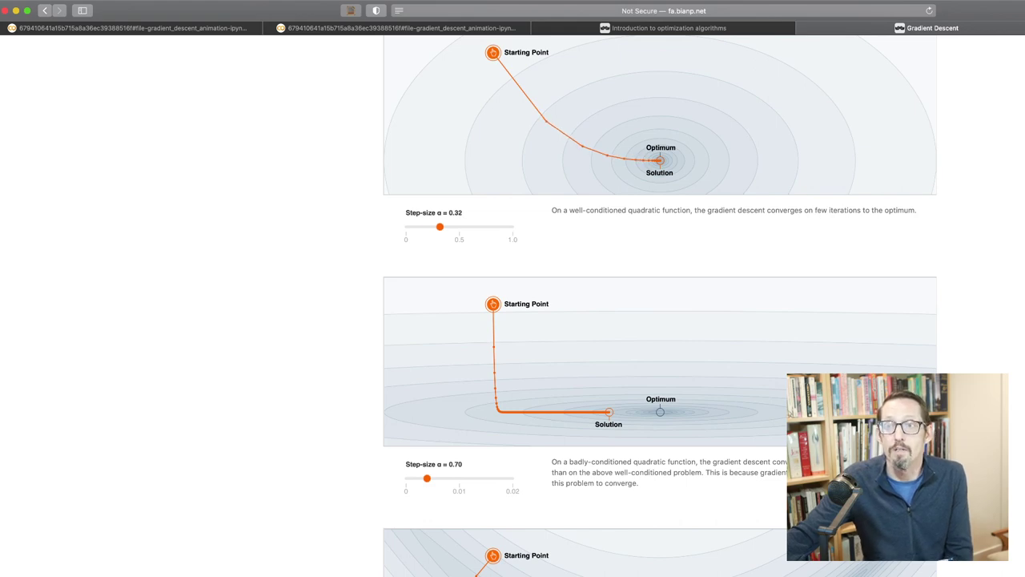
pyautogui.scroll(-15, 660, 305)
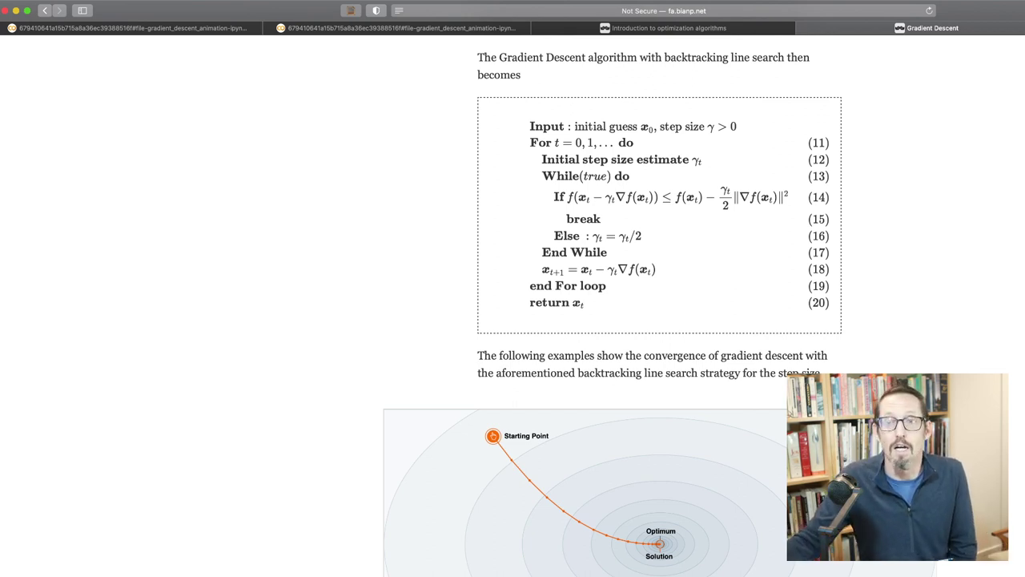
# Scroll down to the backtracking line search box and its ill-conditioned example plot
pyautogui.scroll(-5, 659, 320)
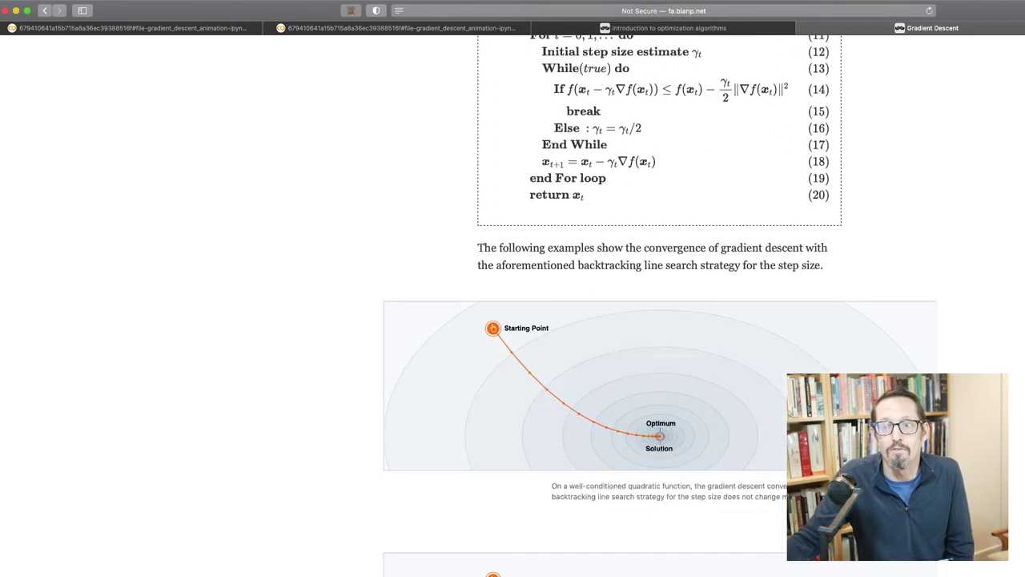
pyautogui.scroll(2, 659, 320)
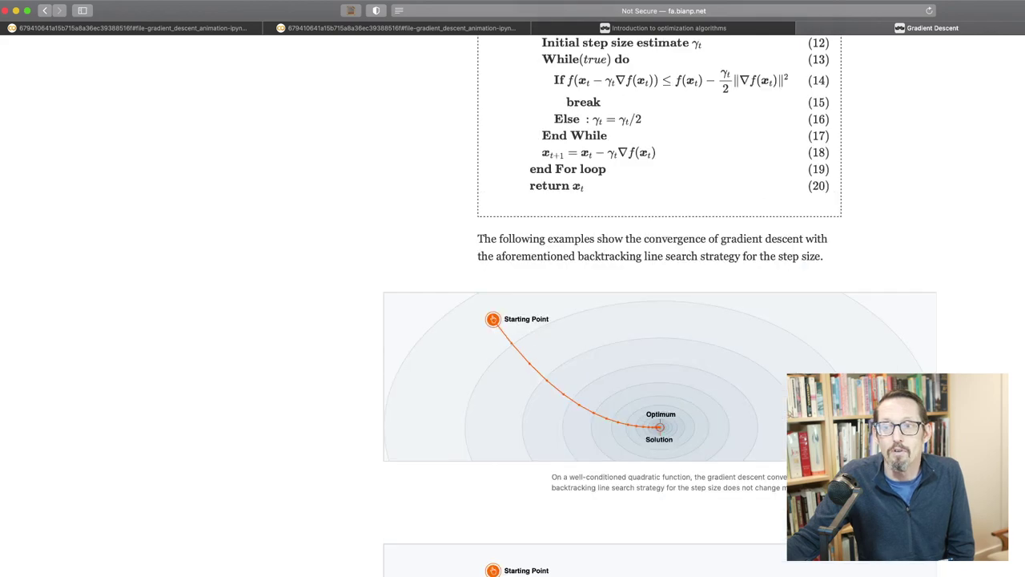
pyautogui.scroll(-6, 660, 320)
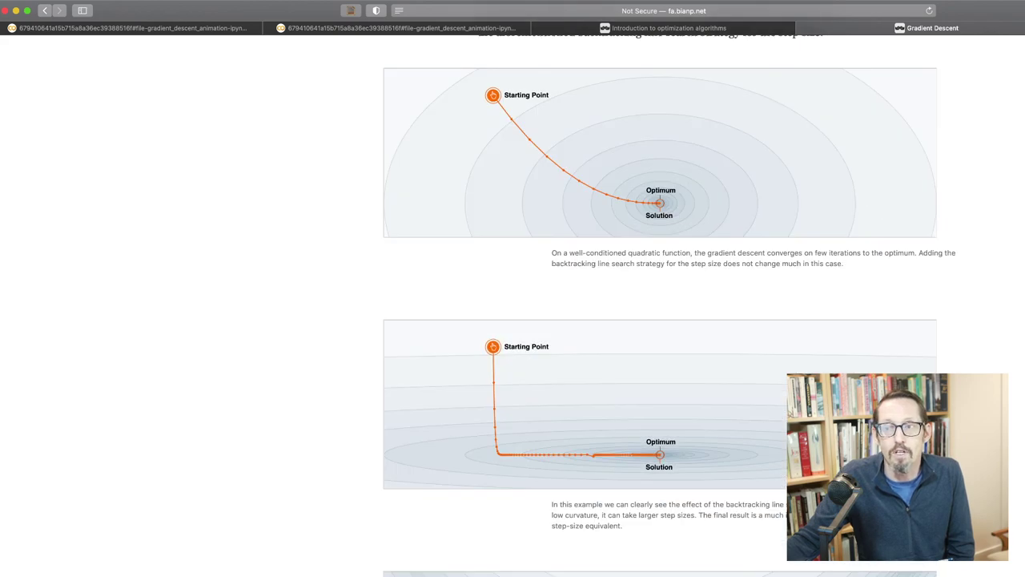
pyautogui.scroll(-3, 659, 320)
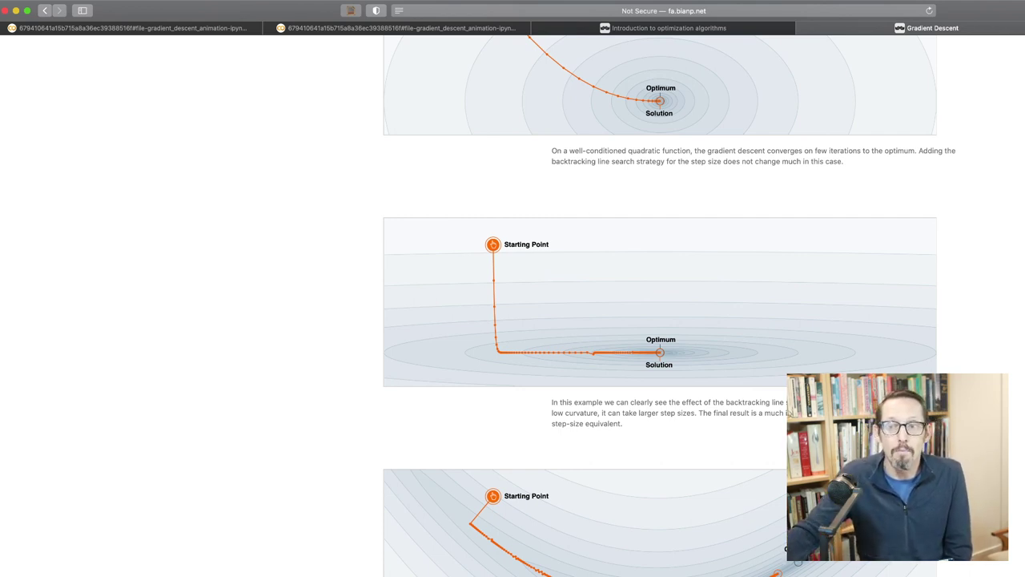
# Scroll through the backtracking plots, then back up to the algorithm that halves γ_t
pyautogui.scroll(-3, 670, 306)
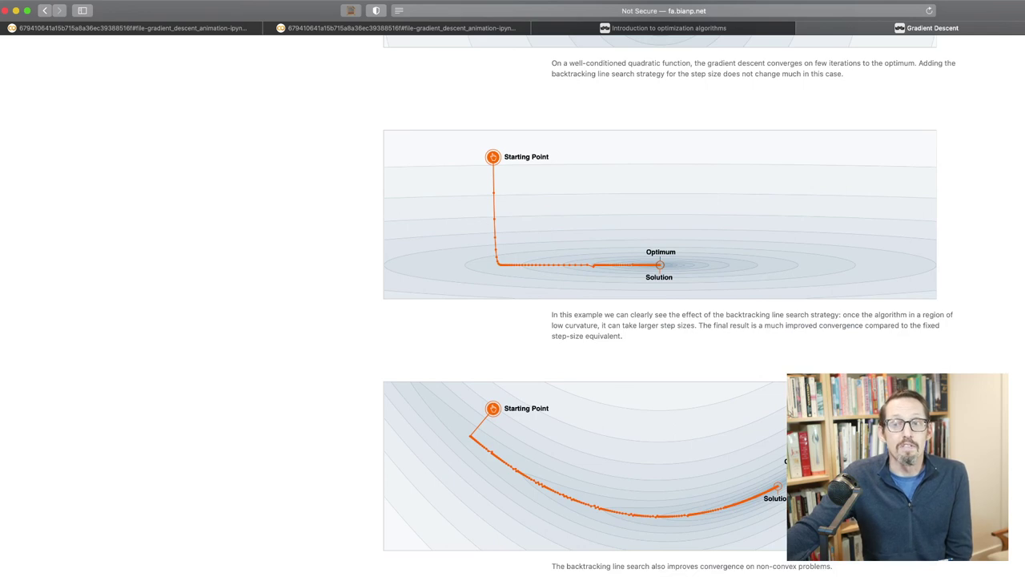
pyautogui.scroll(-1, 660, 304)
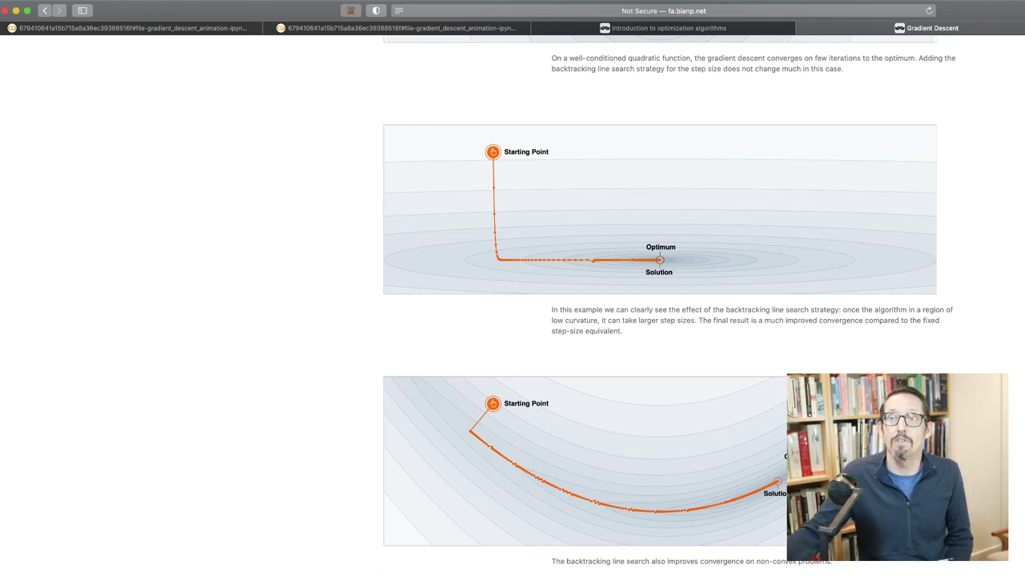
pyautogui.scroll(15, 670, 306)
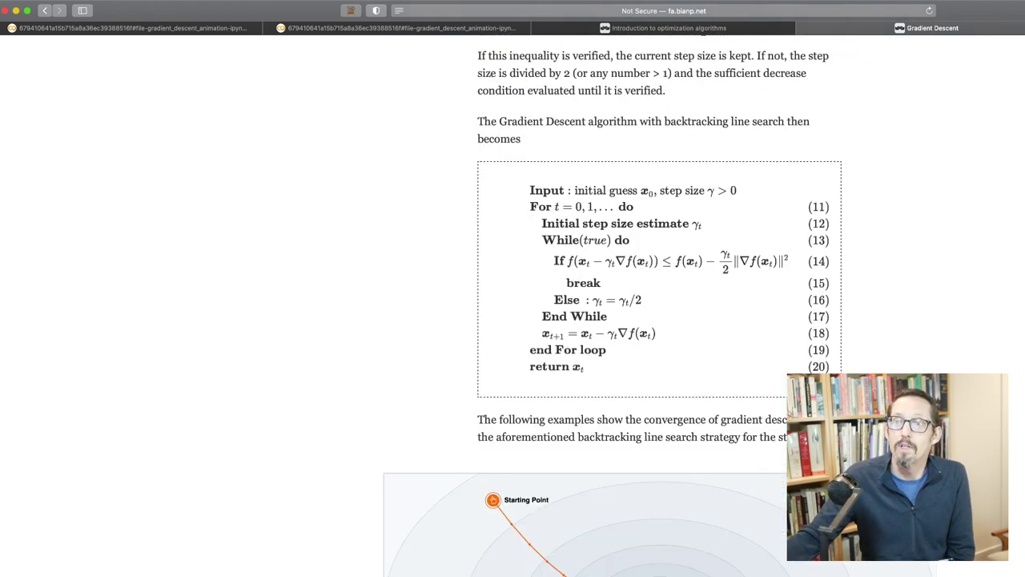
# Scroll up to the 'On the choice of step size and line search' sufficient decrease inequality
pyautogui.scroll(3, 660, 306)
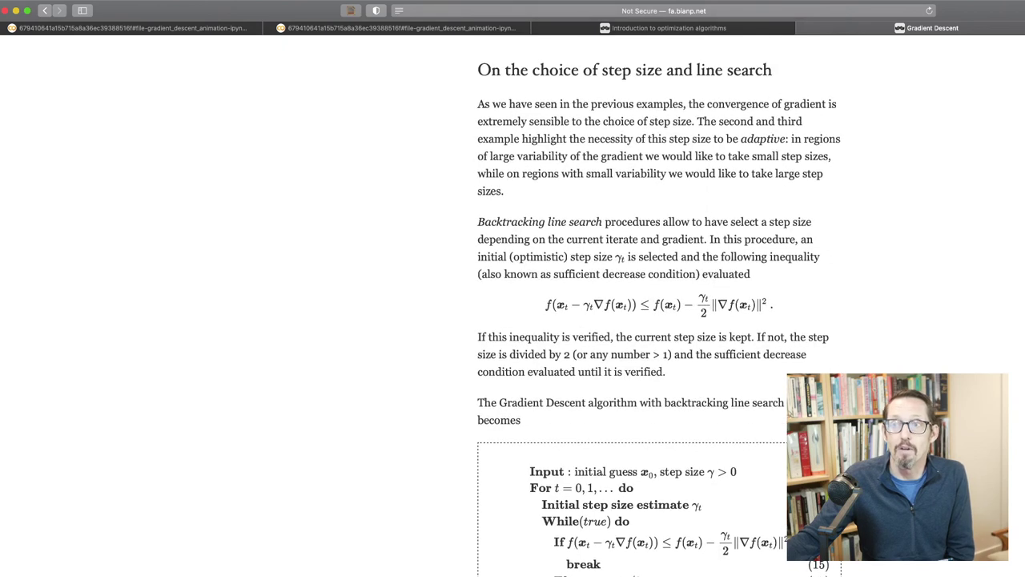
pyautogui.scroll(1, 660, 306)
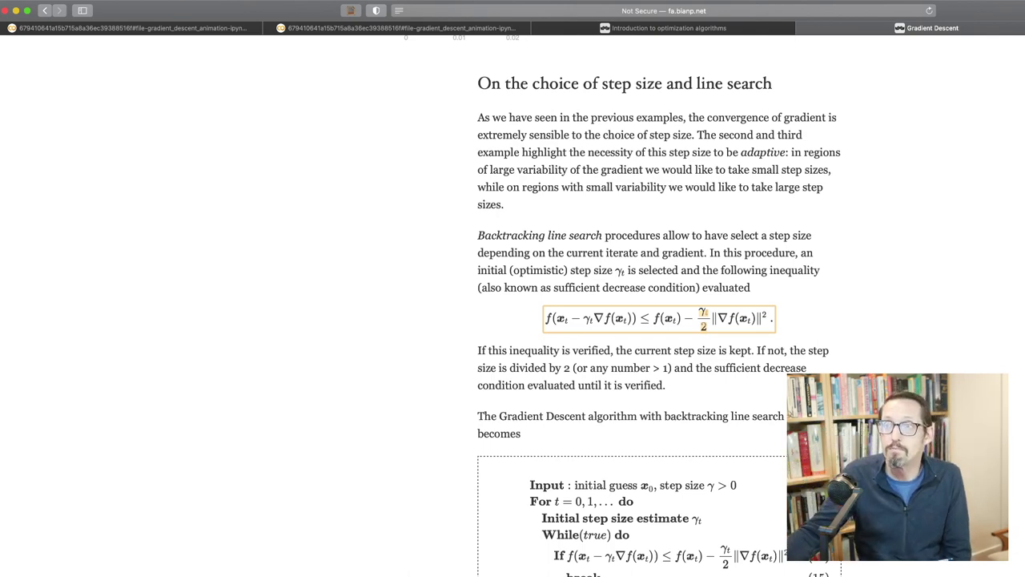
# Scroll to the bottom of the Gradient Descent page and follow the 'Next: Newton's method' link
pyautogui.scroll(-8, 659, 305)
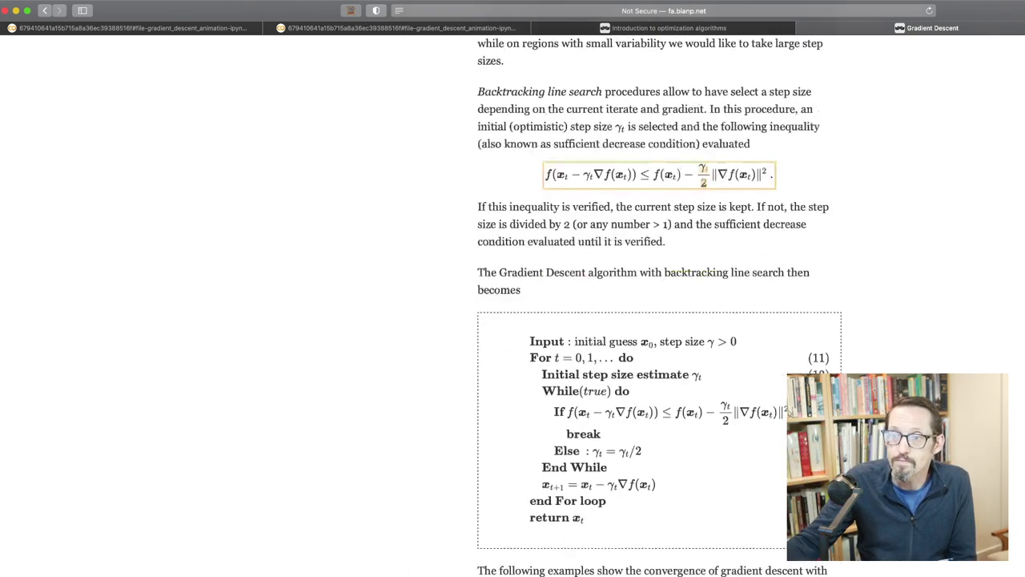
pyautogui.scroll(-7, 659, 305)
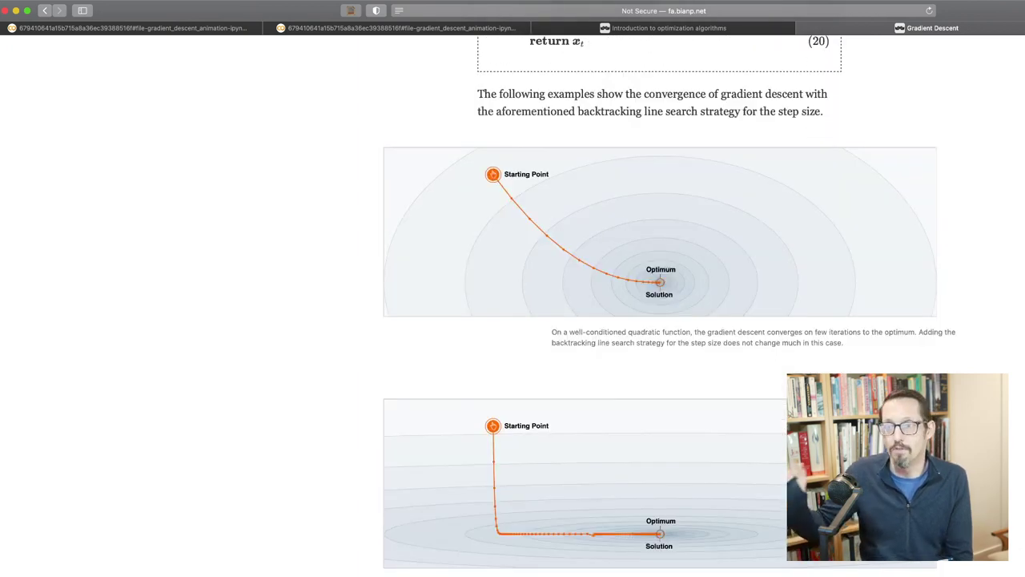
pyautogui.scroll(-10, 659, 304)
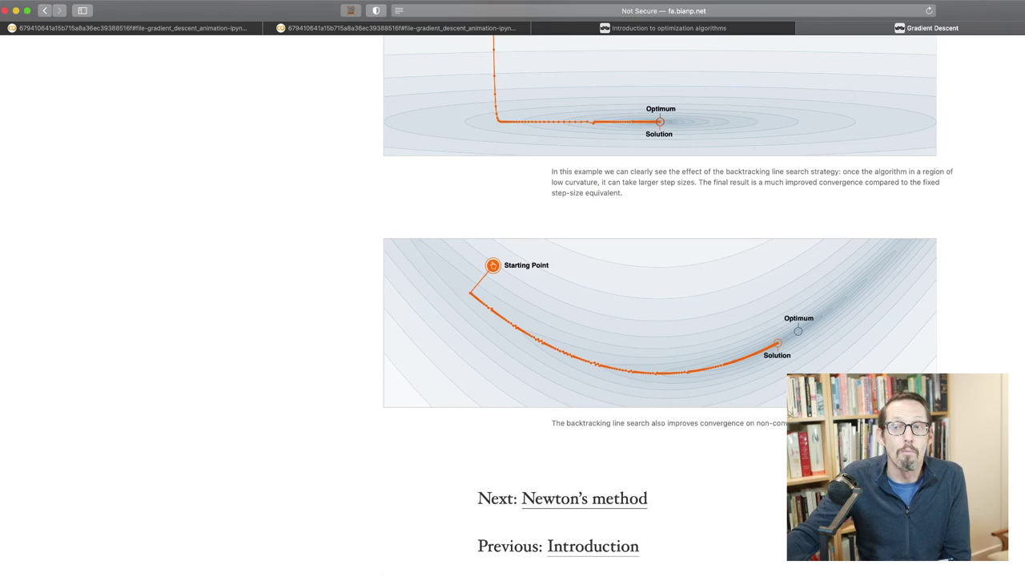
pyautogui.click(584, 497)
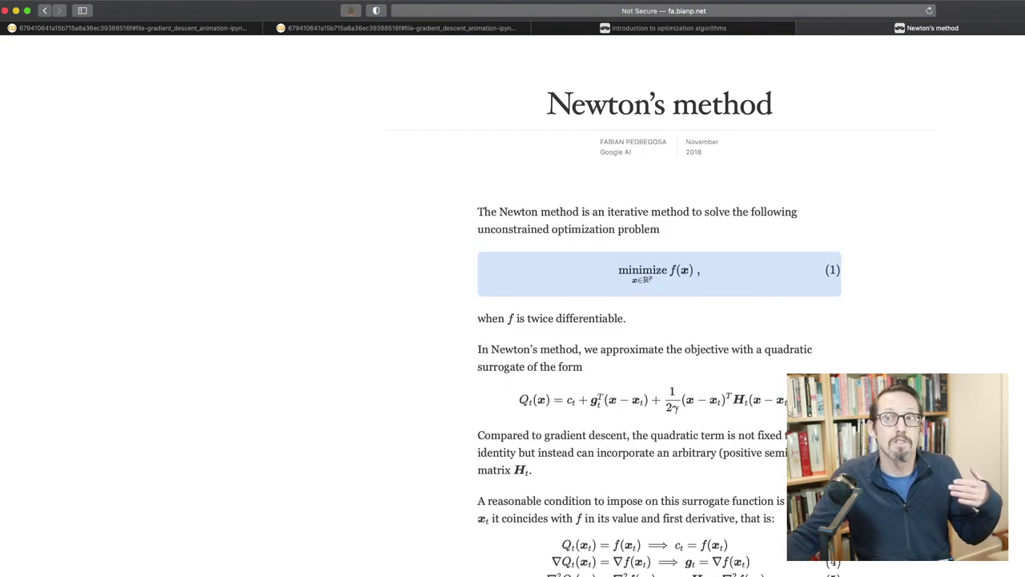
# Scroll the Newton's method page down to the surrogate conditions c_t = f(x_t), g_t = ∇f(x_t), H_t = ∇²f(x_t)
pyautogui.scroll(-1, 659, 321)
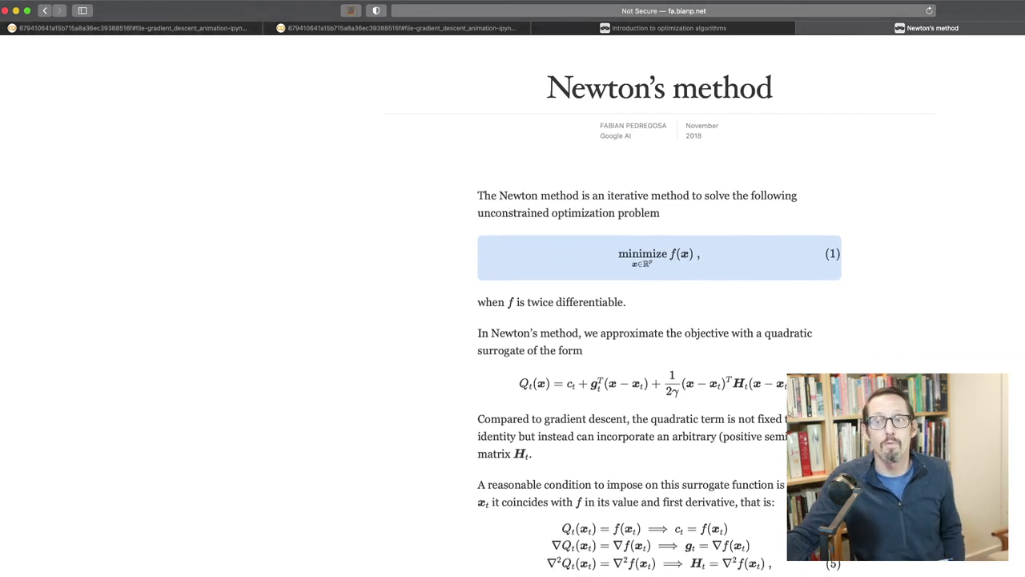
pyautogui.scroll(-1, 660, 320)
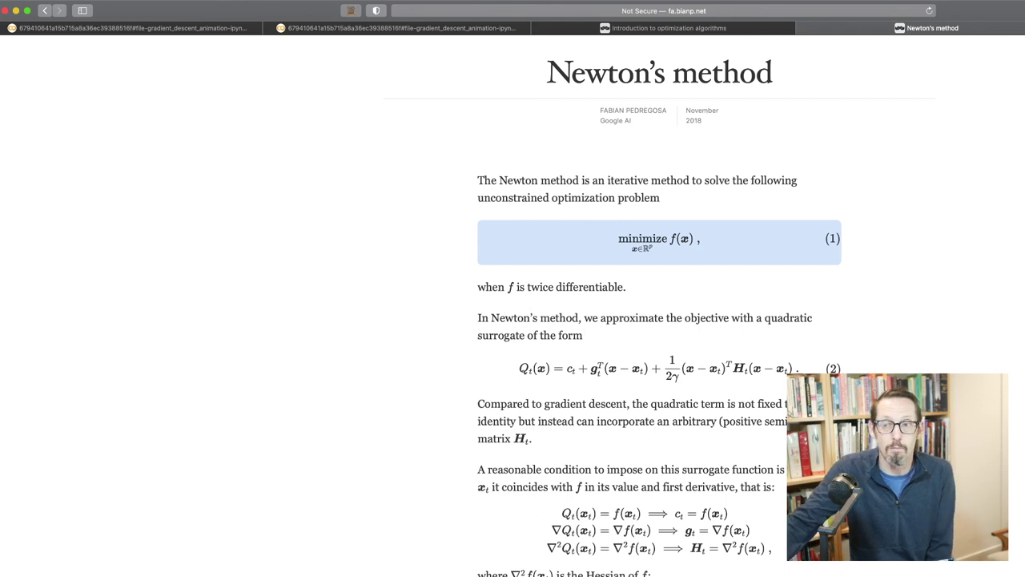
pyautogui.scroll(-2, 659, 321)
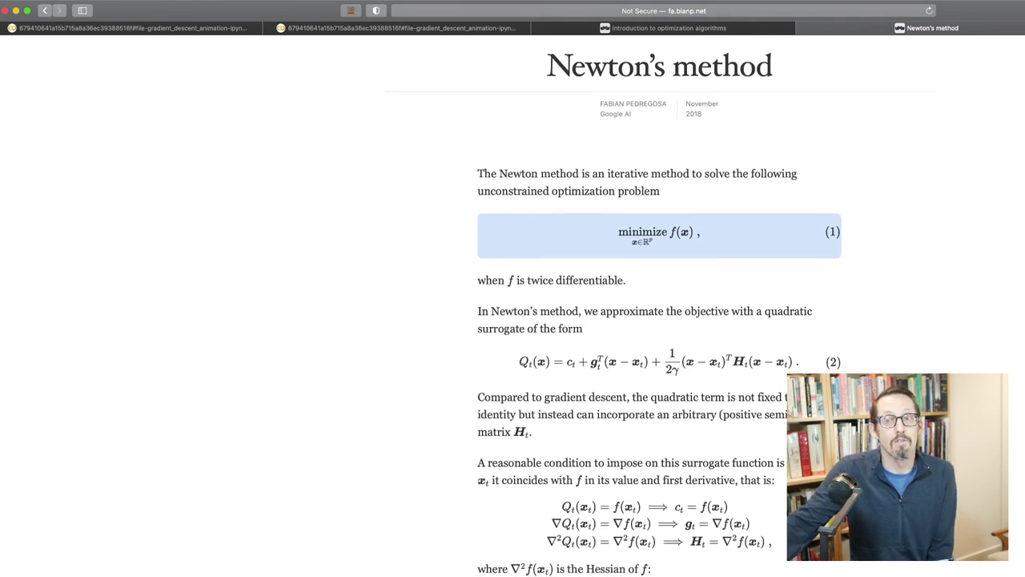
pyautogui.scroll(-10, 659, 320)
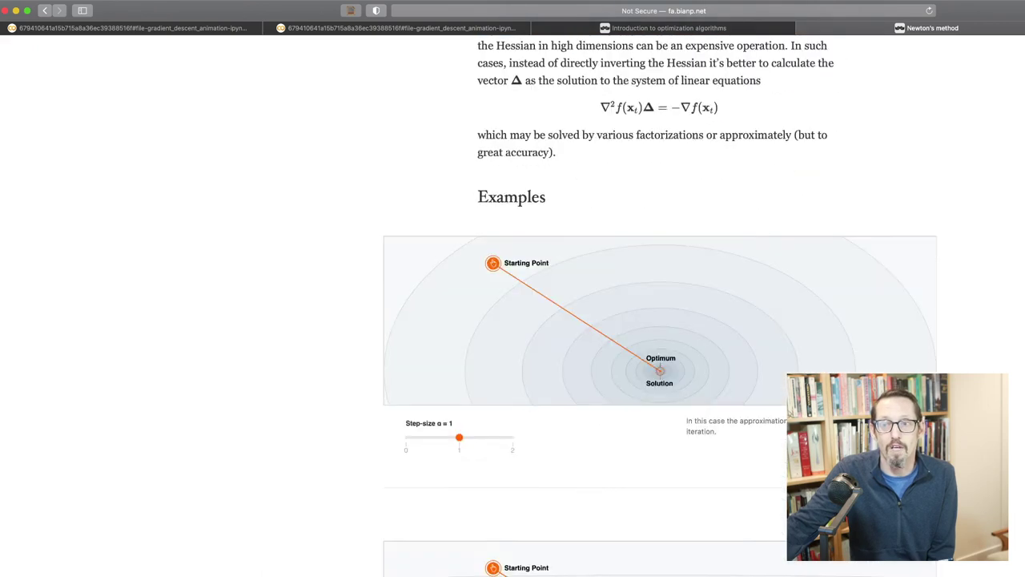
pyautogui.scroll(-10, 659, 320)
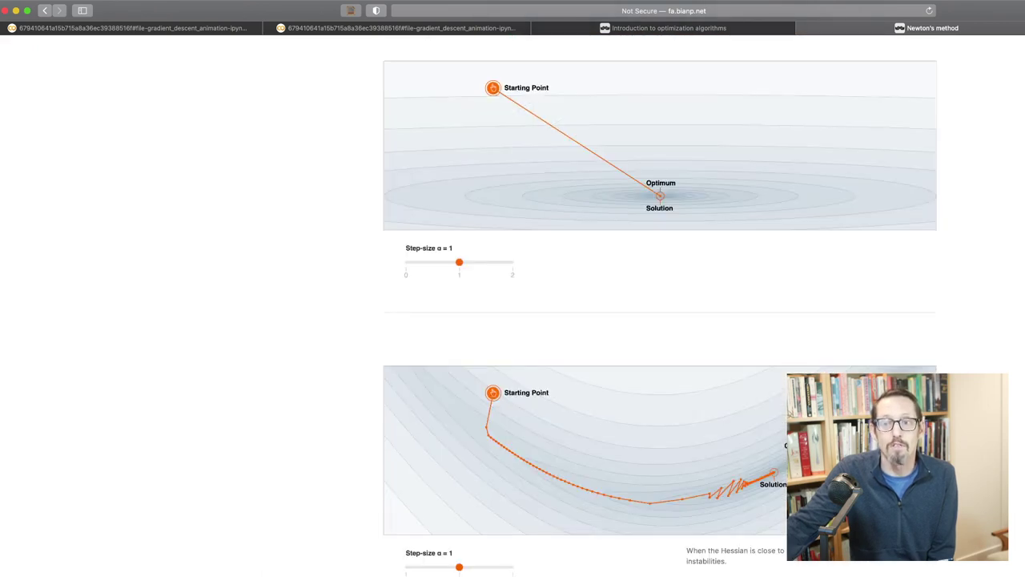
pyautogui.scroll(20, 659, 321)
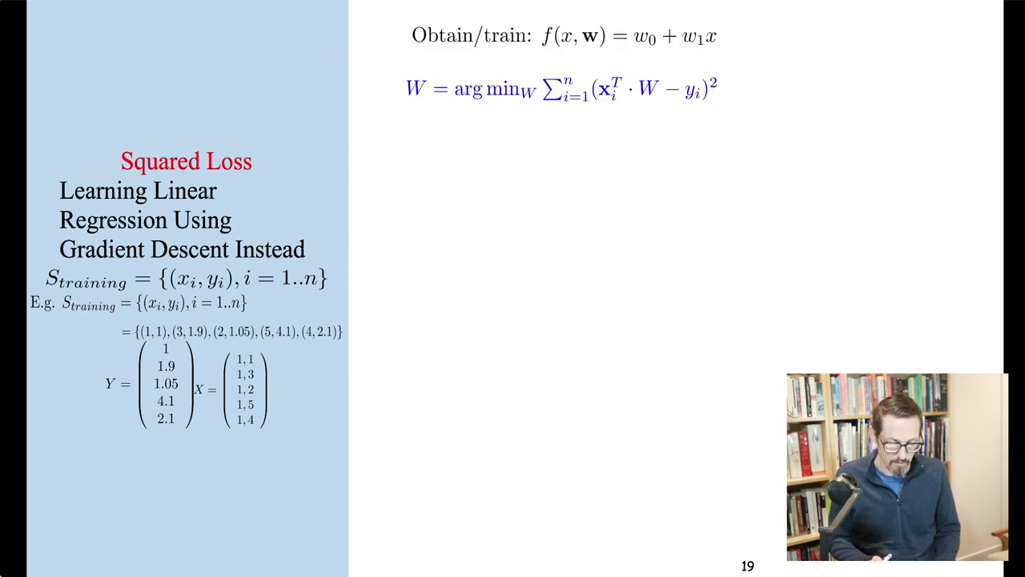
# Reveal the W = (w0, w1) weight vector, the x_i vector and the Loss Function heading
pyautogui.press('Right')
pyautogui.press('Right')
pyautogui.press('Right')
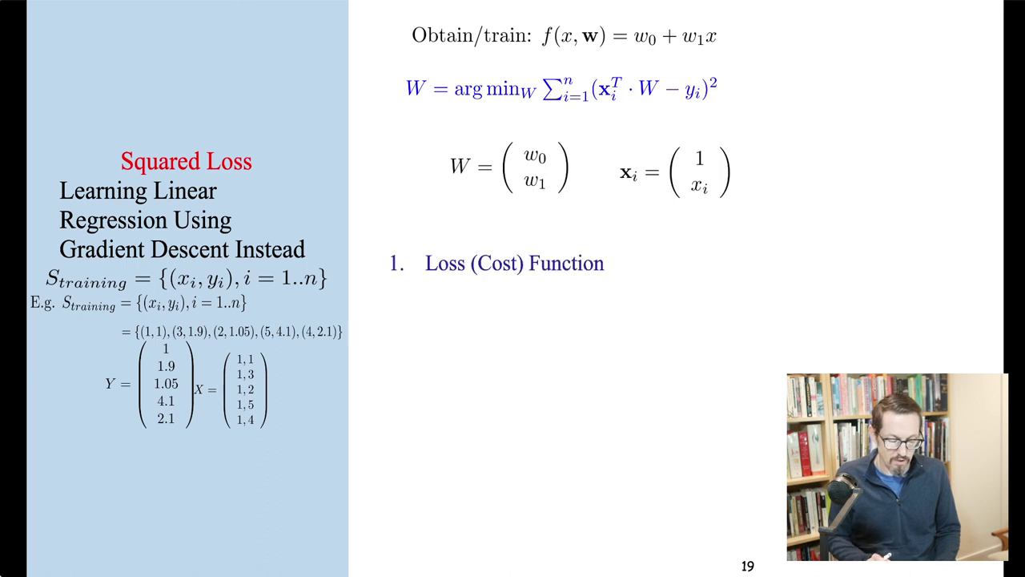
pyautogui.press('Right')
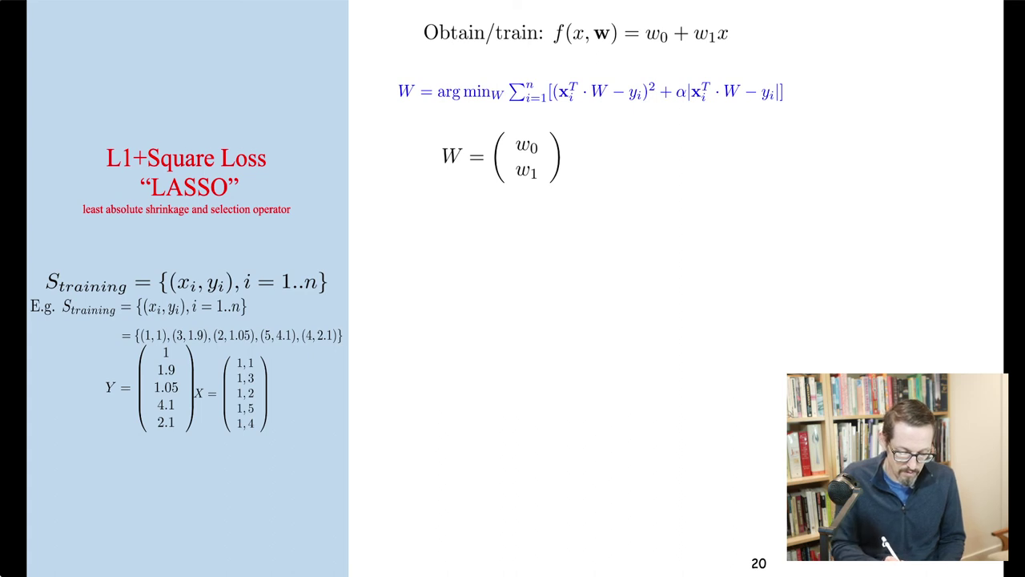
# Ink (1−α) above the LASSO sum and circle the 2×(xᵢᵀW−yᵢ) gradient term
pyautogui.moveTo(520, 53)
pyautogui.mouseDown()
pyautogui.moveTo(569, 54)
pyautogui.moveTo(565, 69)
pyautogui.moveTo(579, 58)
pyautogui.moveTo(582, 88)
pyautogui.mouseUp()
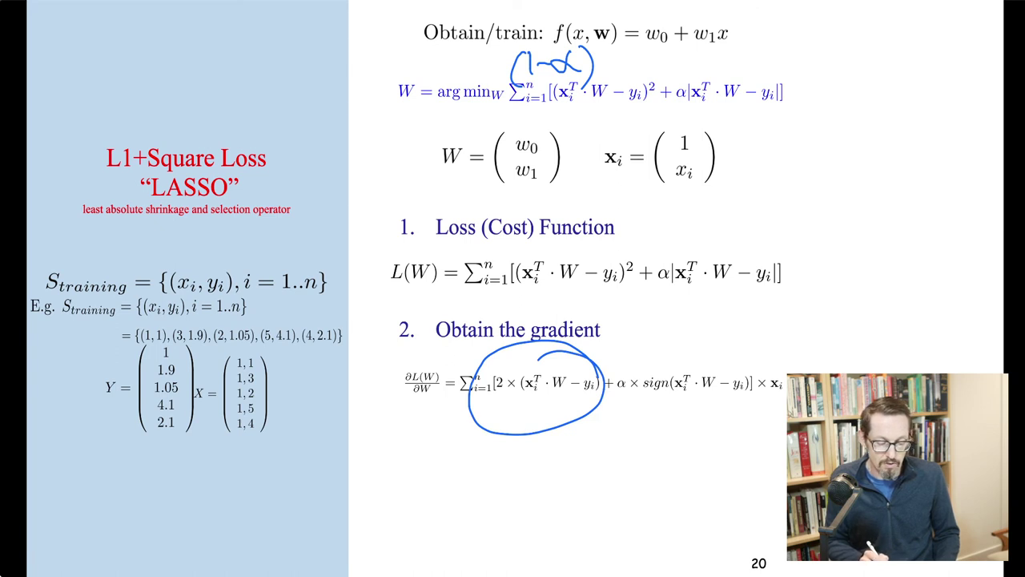
pyautogui.moveTo(655, 349)
pyautogui.mouseDown()
pyautogui.moveTo(619, 394)
pyautogui.moveTo(687, 342)
pyautogui.mouseUp()
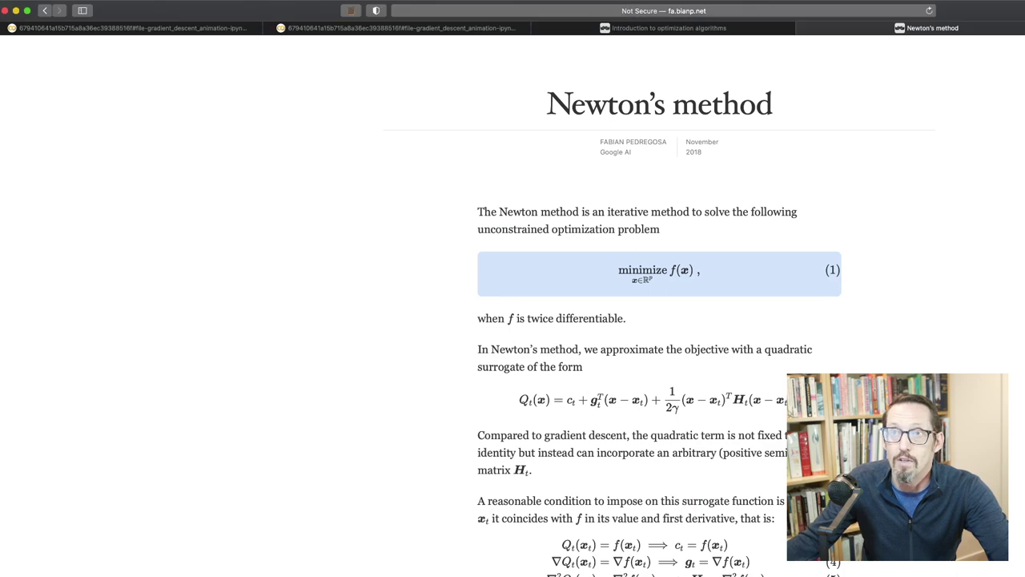
# Scroll up to the gradient descent algorithm box and highlight its steps
pyautogui.scroll(-2, 659, 320)
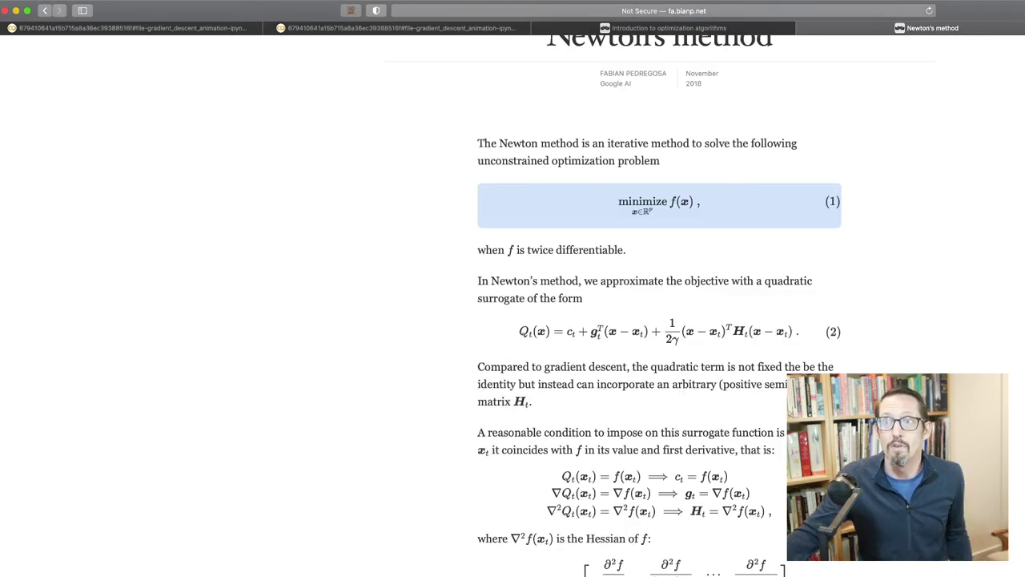
pyautogui.scroll(15, 660, 321)
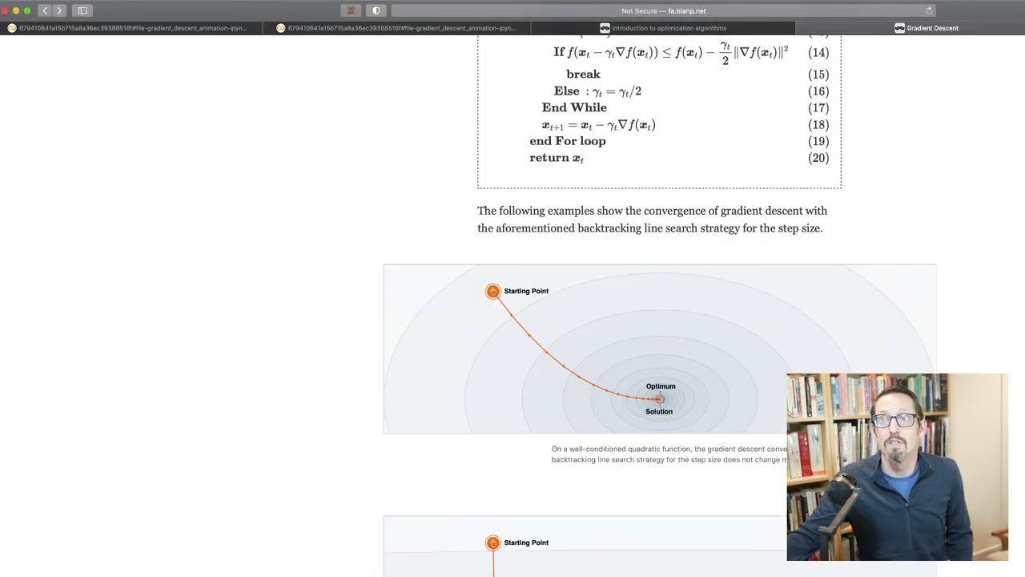
pyautogui.scroll(8, 659, 321)
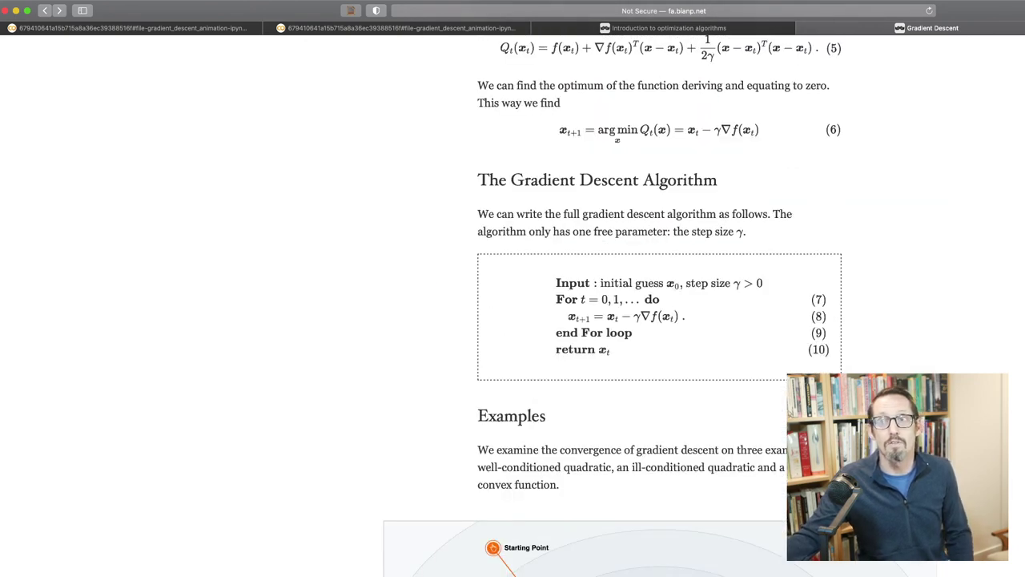
pyautogui.moveTo(556, 283); pyautogui.dragTo(613, 350)
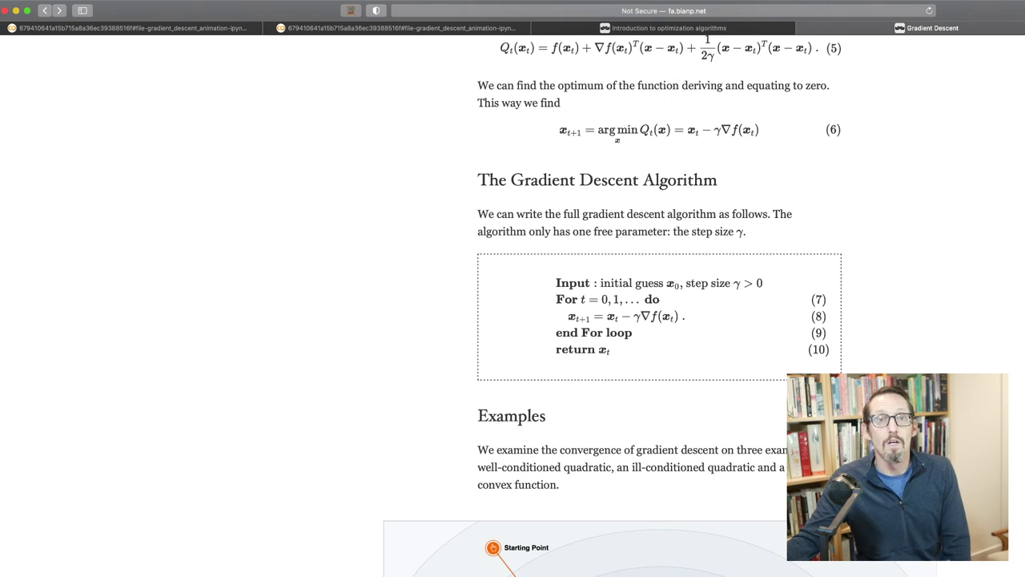
# Scroll down to the Examples section's well-conditioned plot at step size 0.32
pyautogui.scroll(-1, 659, 321)
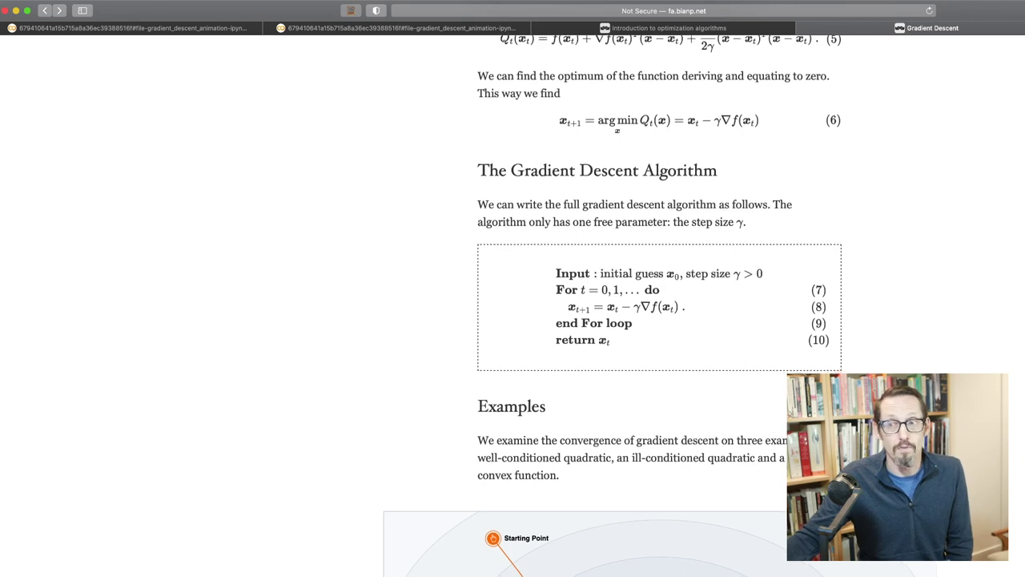
pyautogui.scroll(-5, 613, 307)
pyautogui.scroll(-2, 660, 302)
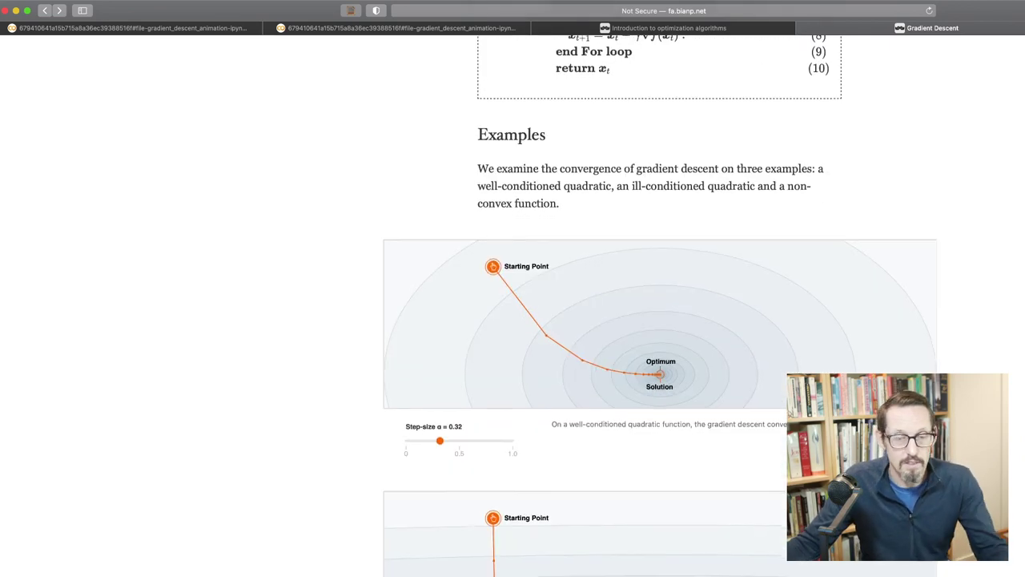